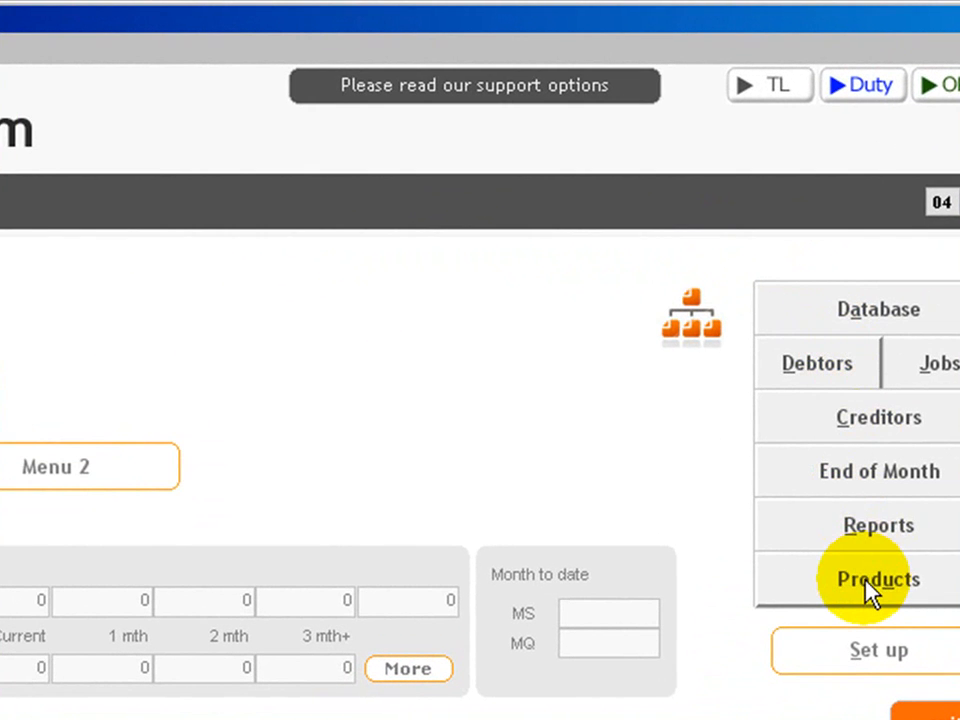
# Go through the products register to its main menu and open the TradeMe listings area.
pyautogui.click(830, 401)
pyautogui.click(870, 588)
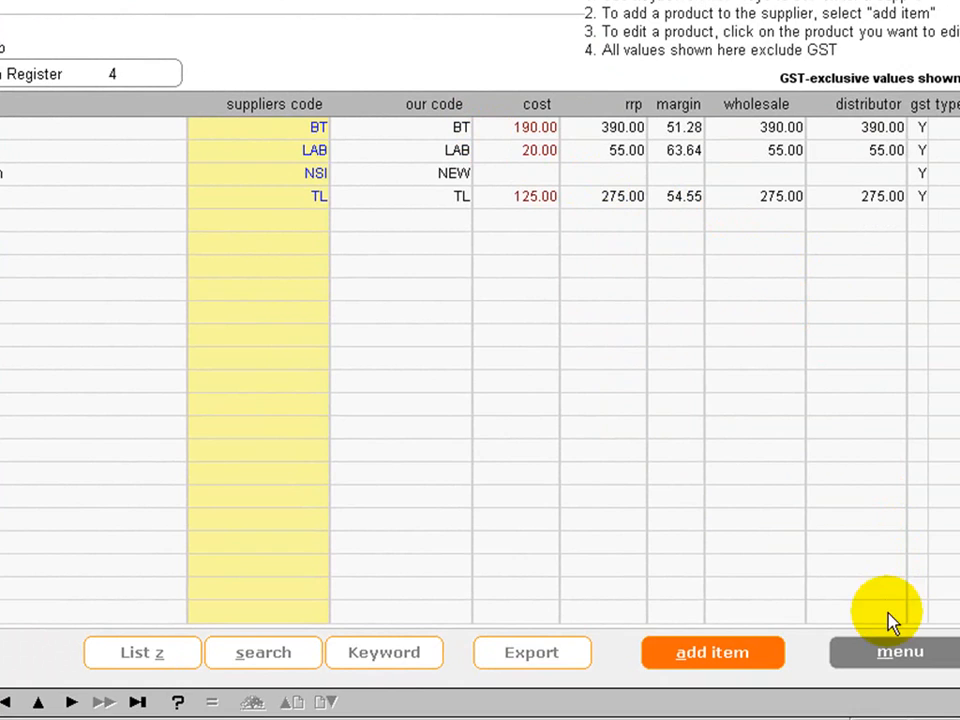
pyautogui.click(887, 647)
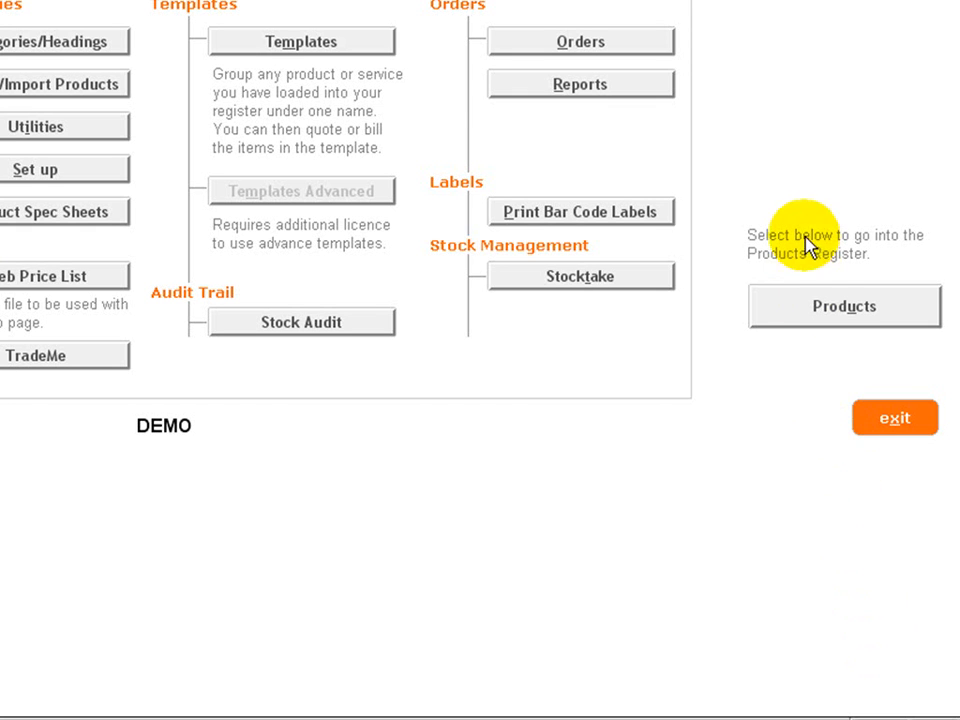
pyautogui.click(40, 352)
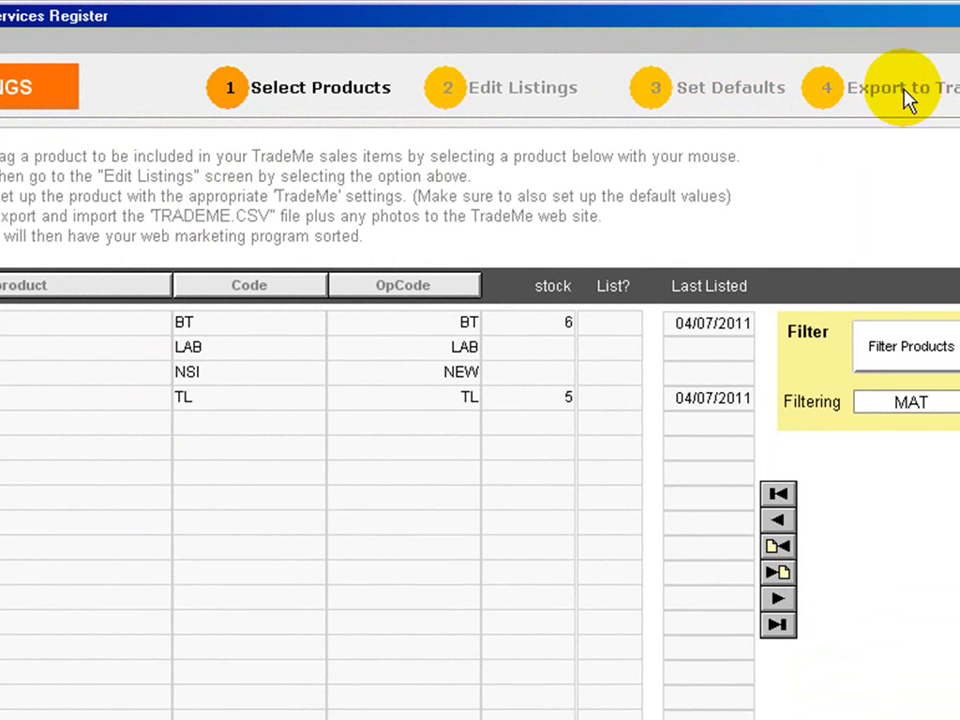
# Open the TradeMe default settings and confirm the existing TradeMe membership number.
pyautogui.click(722, 92)
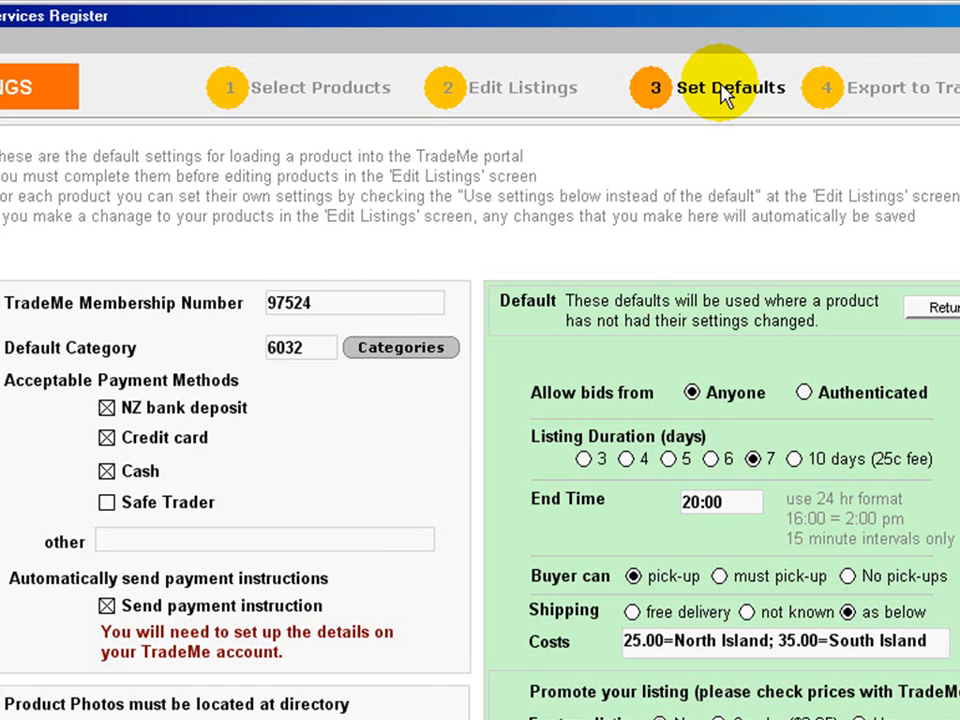
pyautogui.click(291, 315)
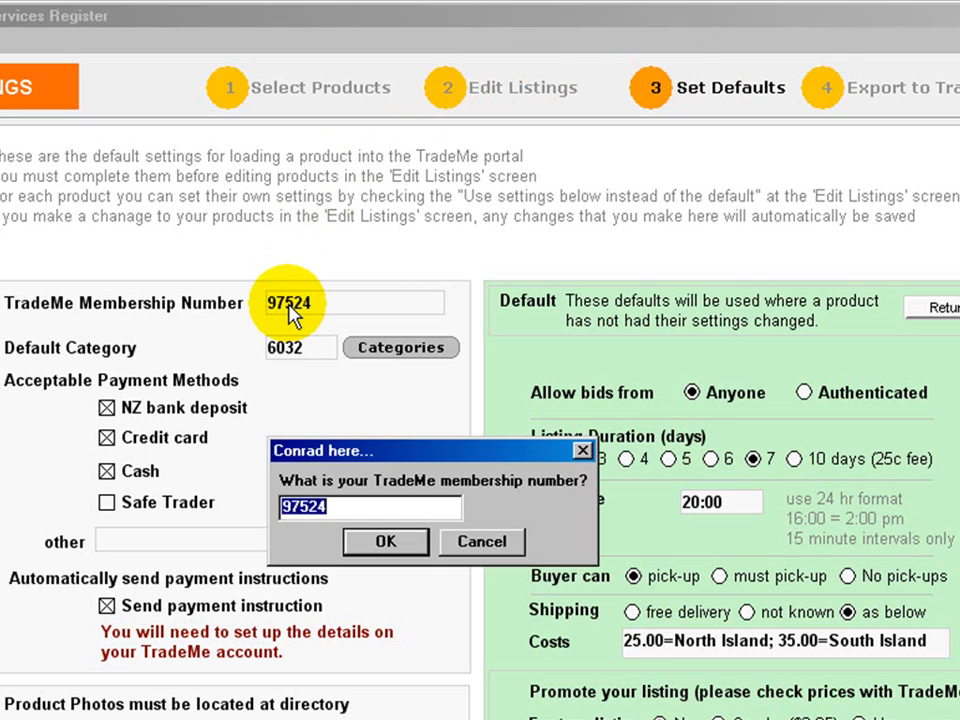
pyautogui.press('Return')
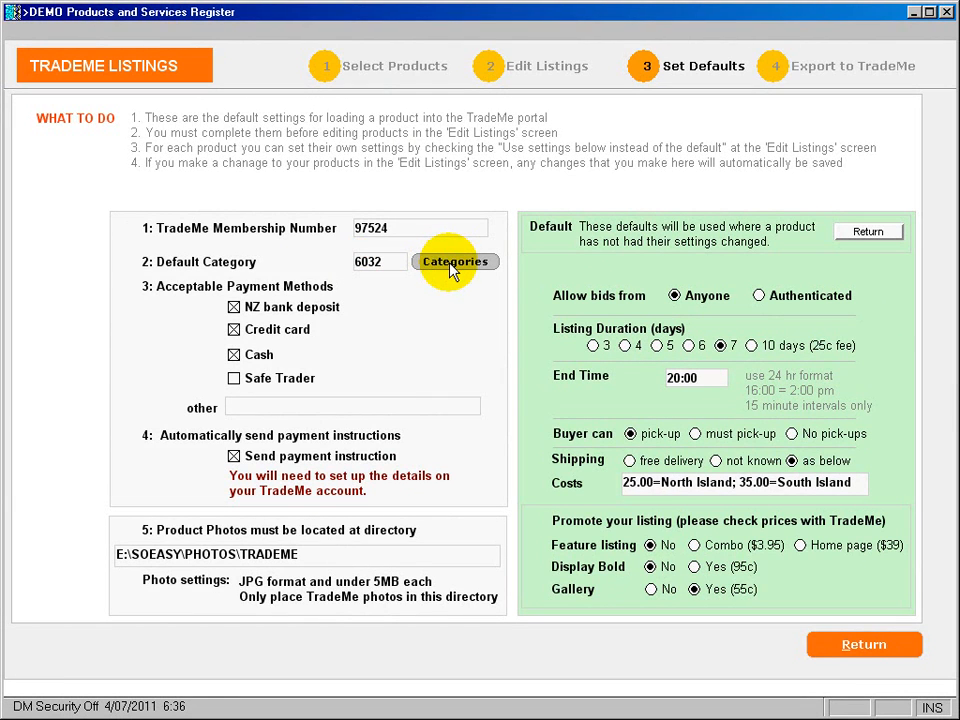
# Open the TradeMe product category list in the browser and auto-fit columns A to C to their contents.
pyautogui.click(450, 266)
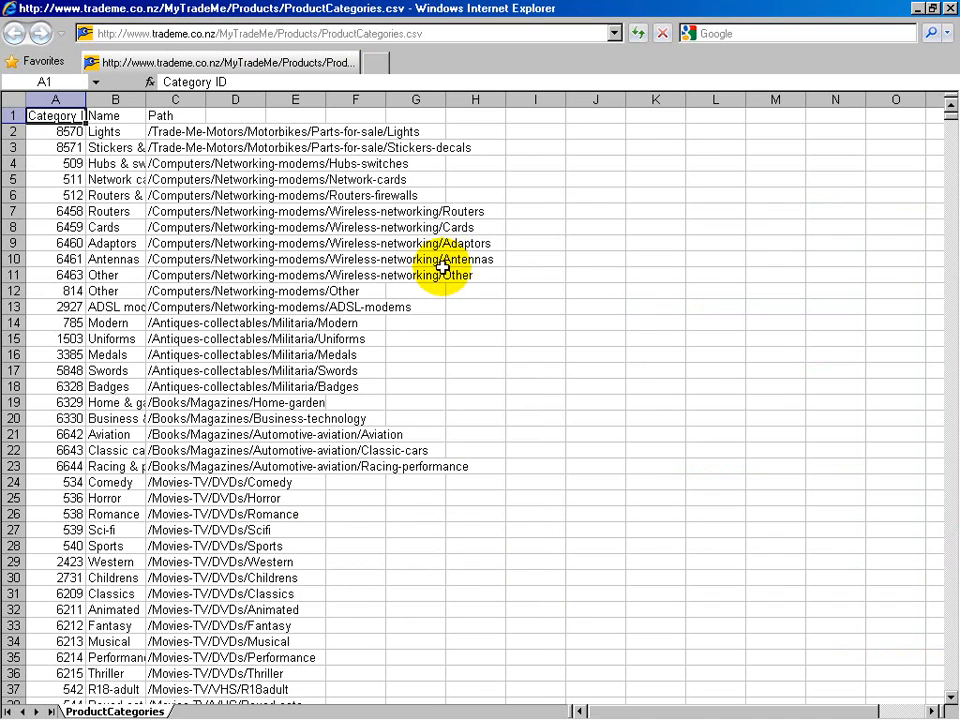
pyautogui.moveTo(58, 100); pyautogui.dragTo(185, 100)
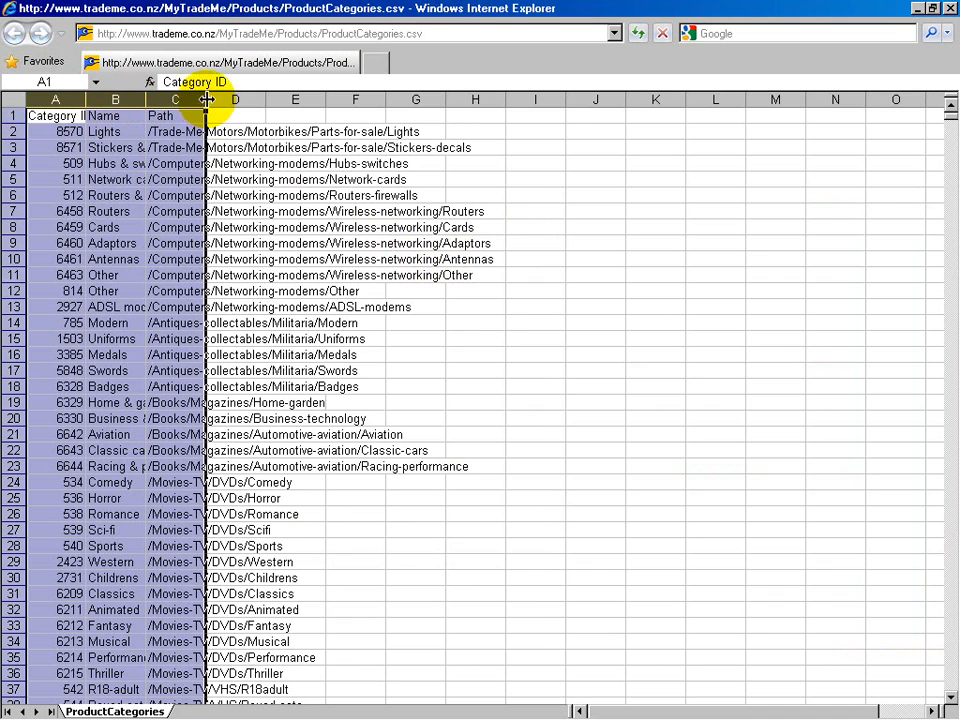
pyautogui.doubleClick(211, 100)
pyautogui.click(156, 183)
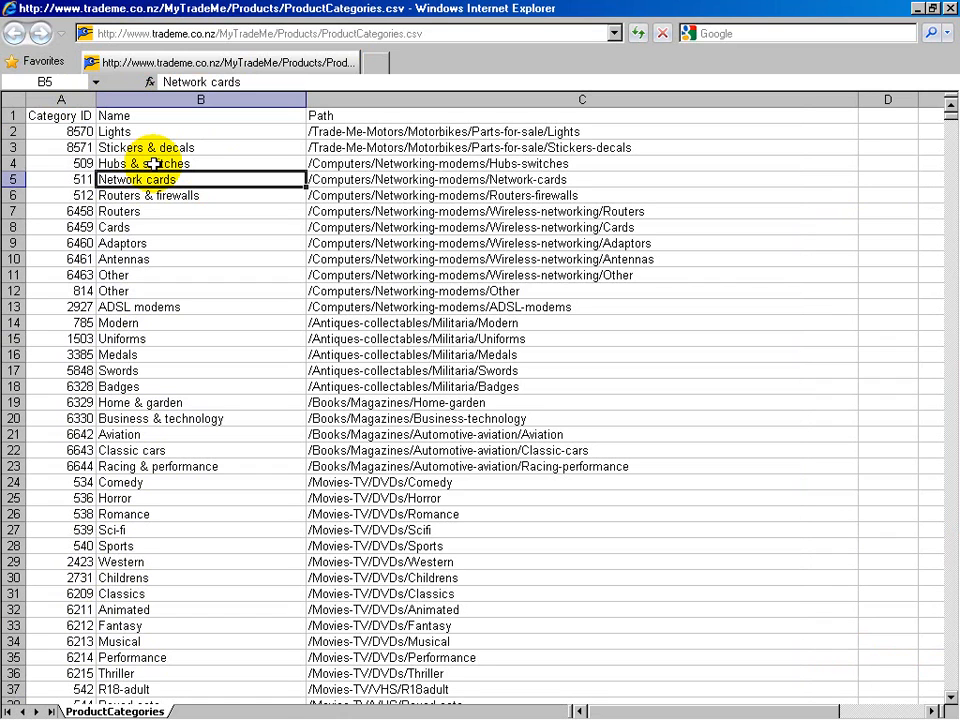
# Search the category list for all cells containing "toilet" and go to the "Toilets & showers" entry.
pyautogui.hotkey('ctrl', 'f')
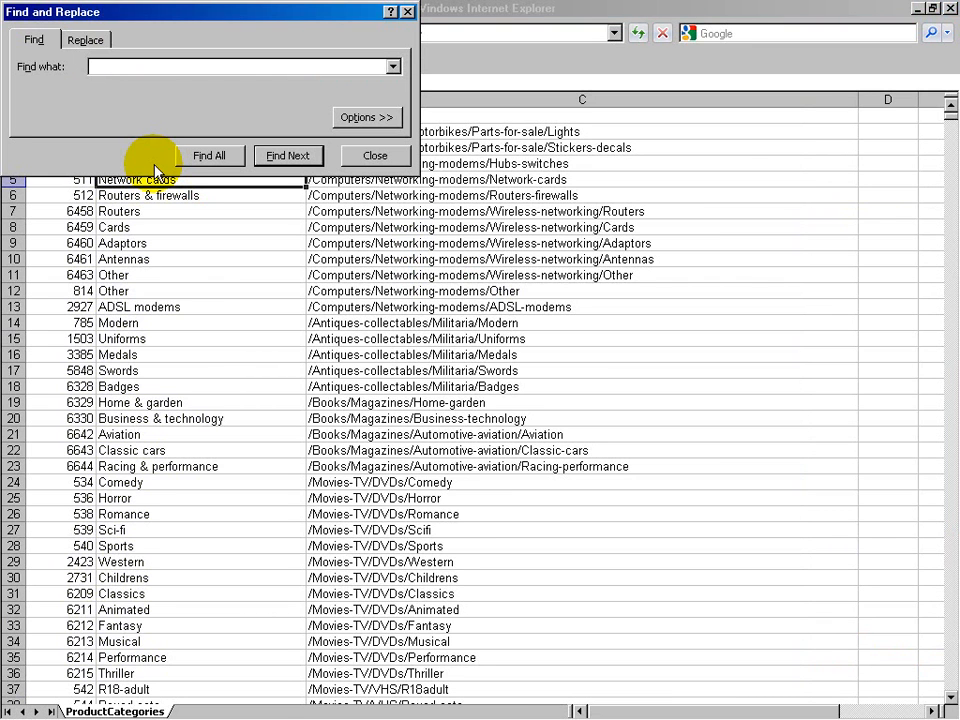
pyautogui.write('toilet')
pyautogui.click(285, 158)
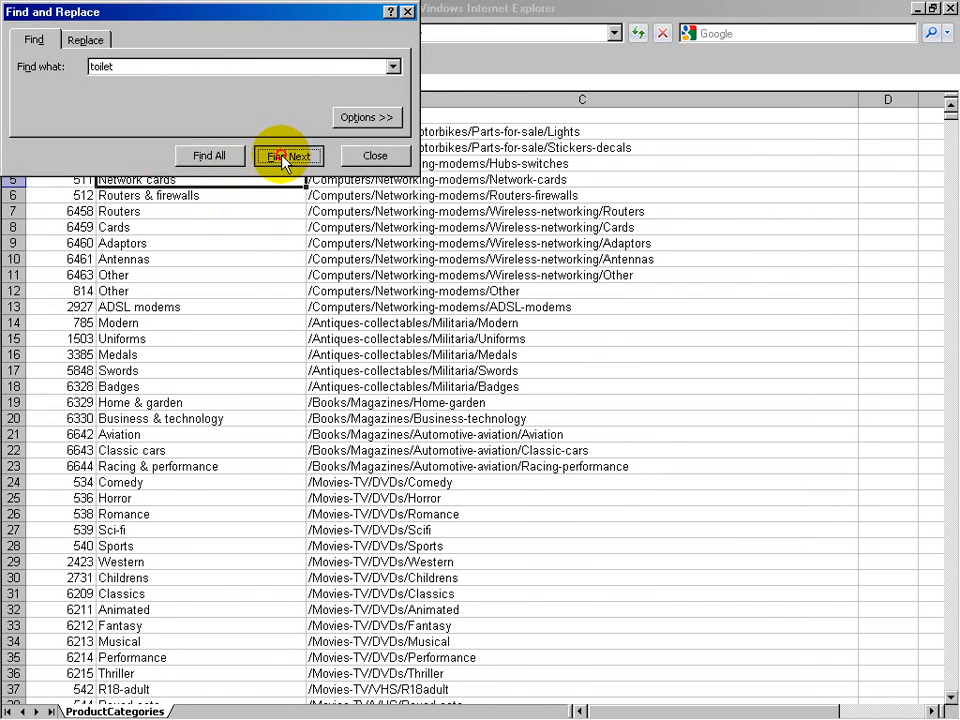
pyautogui.click(221, 157)
pyautogui.moveTo(238, 268); pyautogui.dragTo(205, 490)
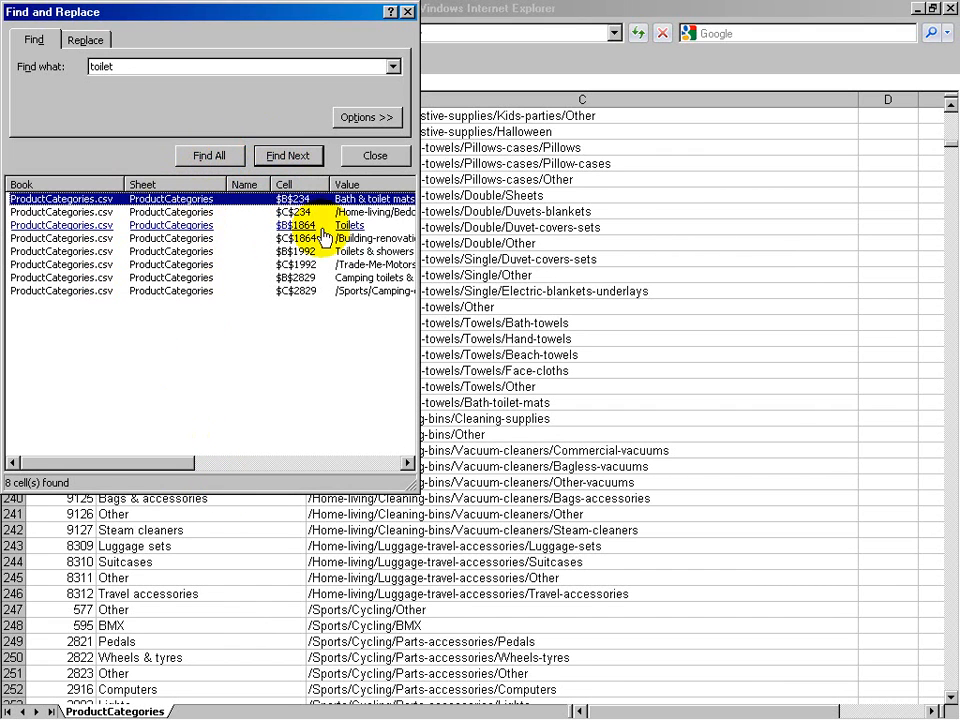
pyautogui.moveTo(415, 256); pyautogui.dragTo(760, 242)
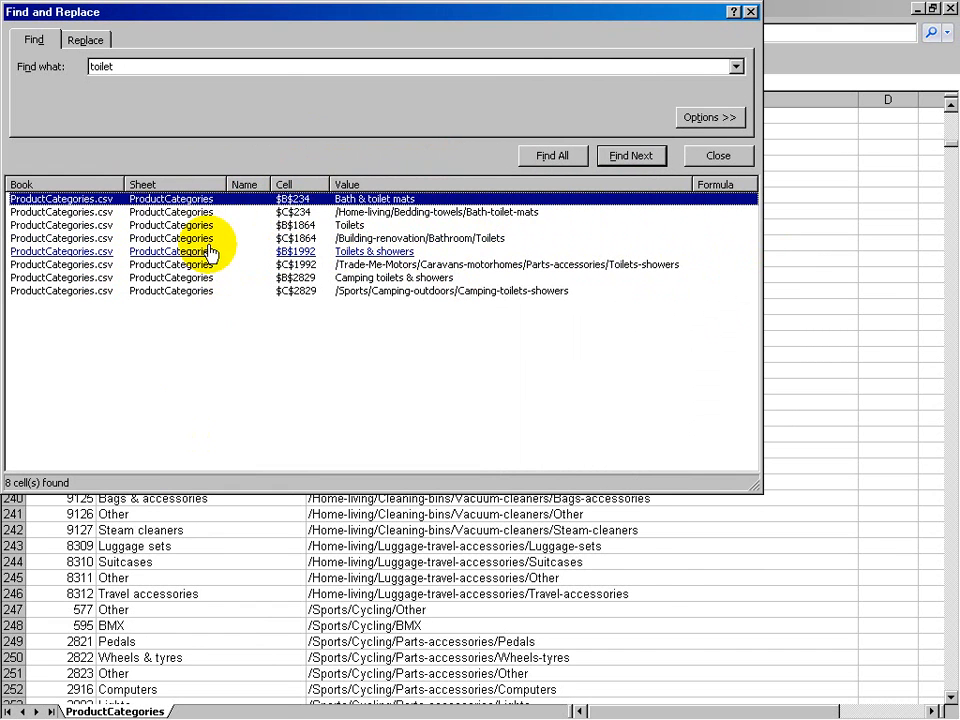
pyautogui.click(170, 252)
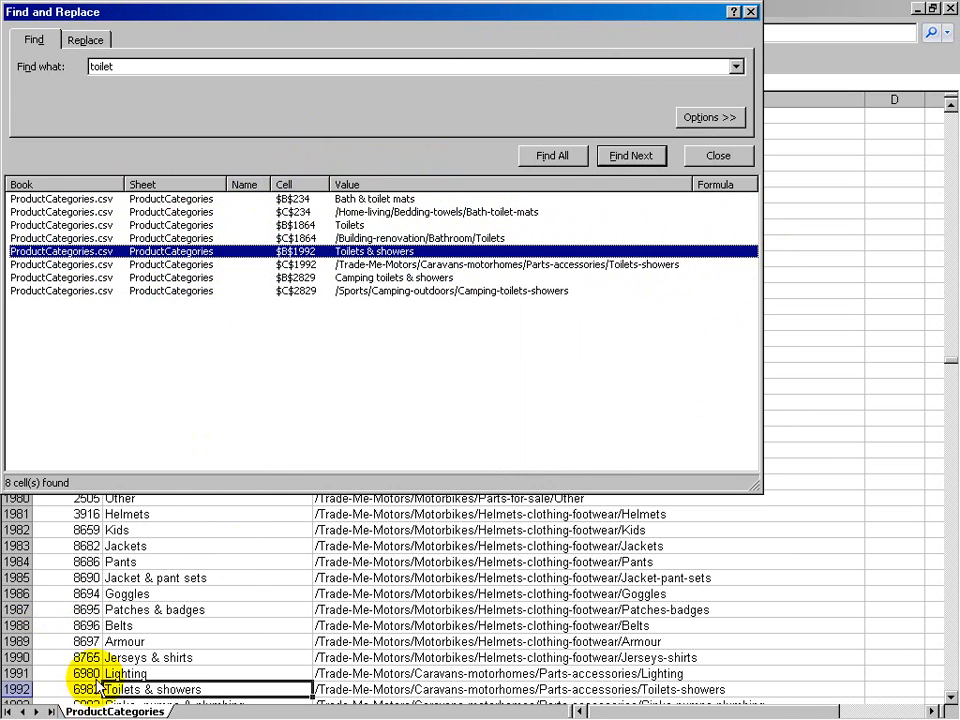
pyautogui.click(751, 12)
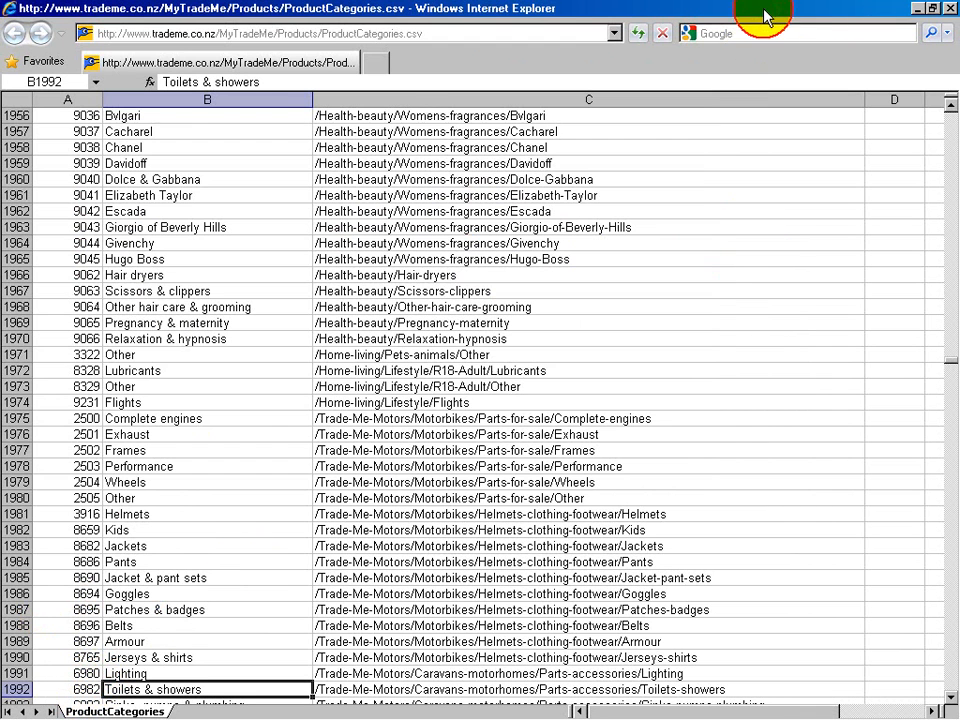
# Switch back to the Products and Services Register and set the default TradeMe category to 6982.
pyautogui.click(918, 9)
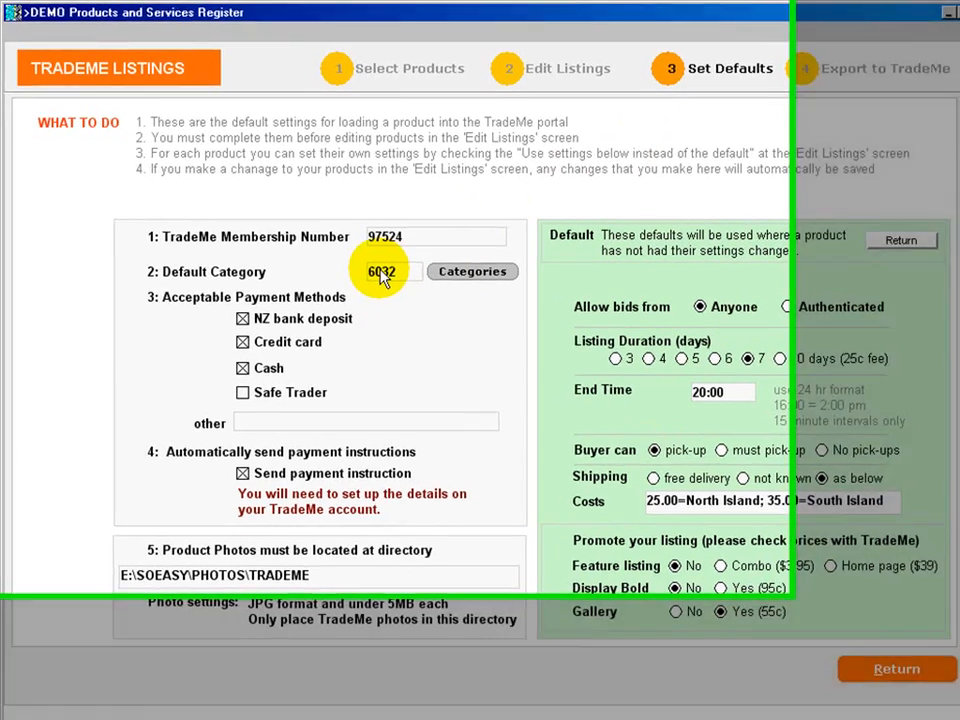
pyautogui.click(368, 262)
pyautogui.write('698')
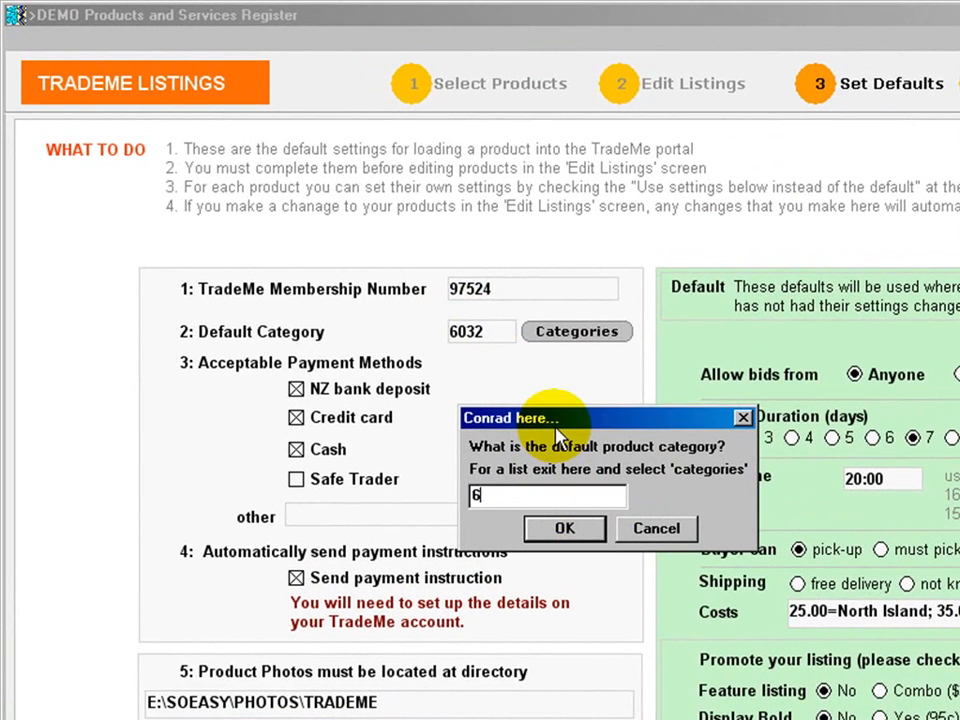
pyautogui.write('2')
pyautogui.click(570, 528)
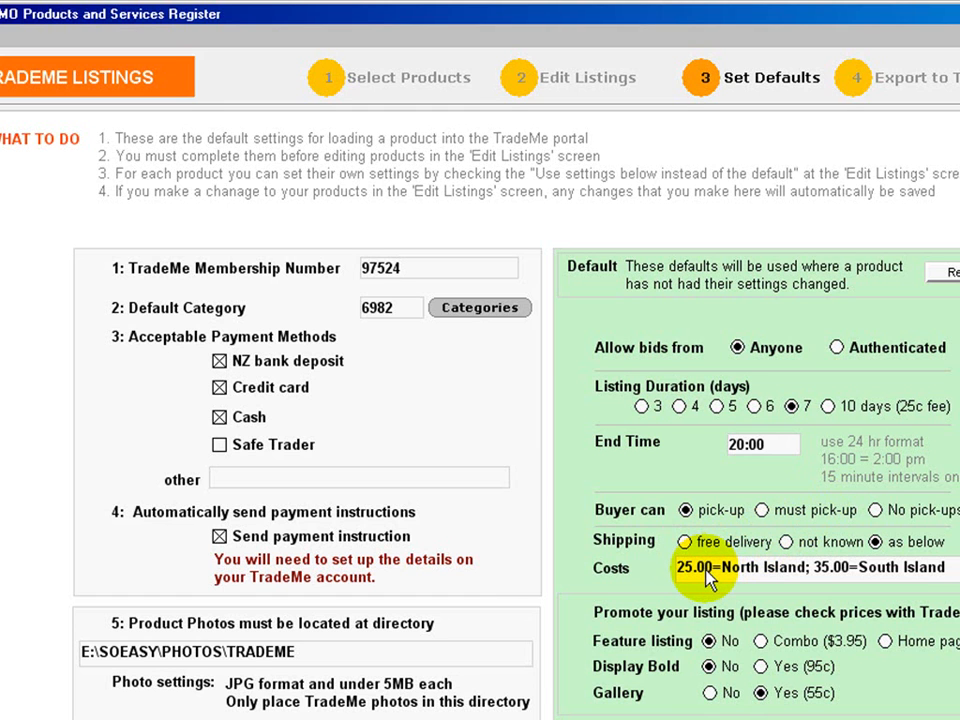
# Review the default delivery option and shipping costs, then save the delivery settings.
pyautogui.click(708, 578)
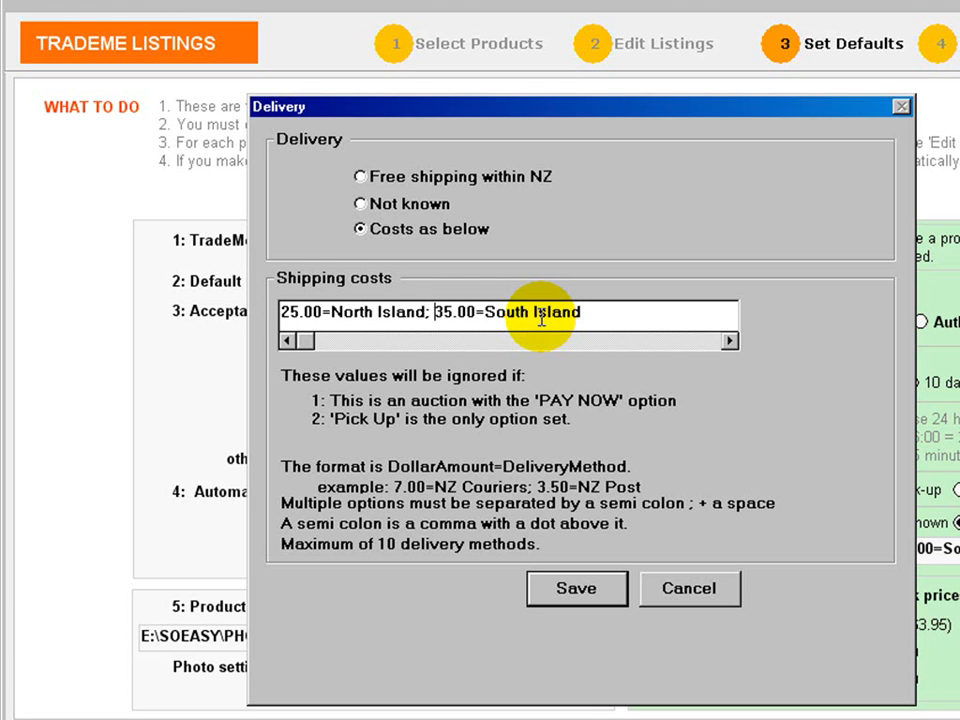
pyautogui.click(577, 598)
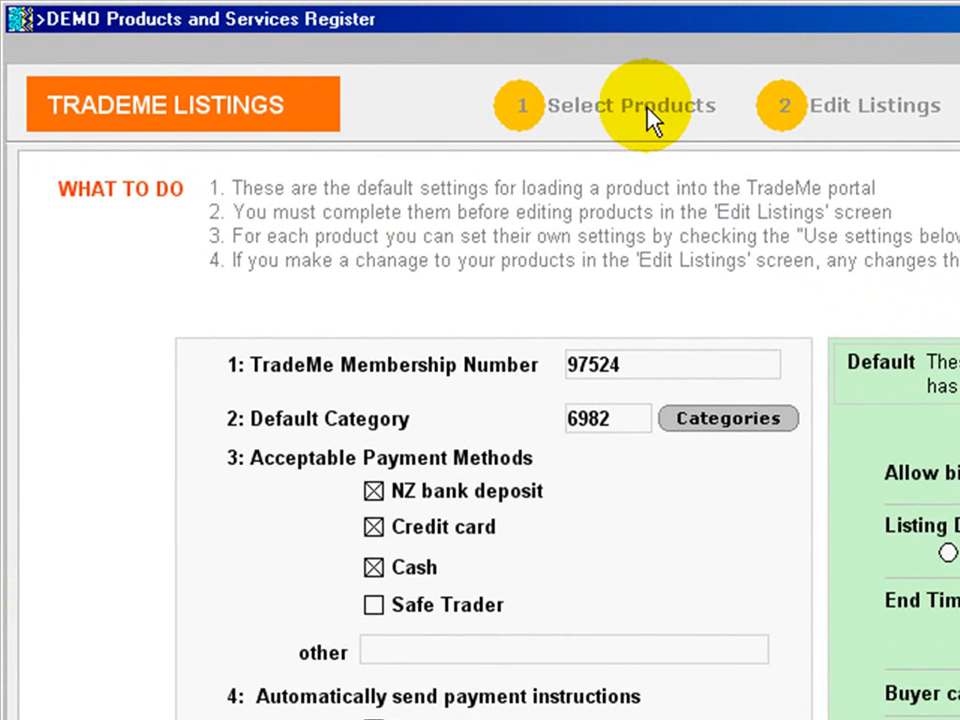
# Filter the selectable products by the MAT (MATERIALS) category and tag Bath Tub and Toilet for listing.
pyautogui.click(652, 118)
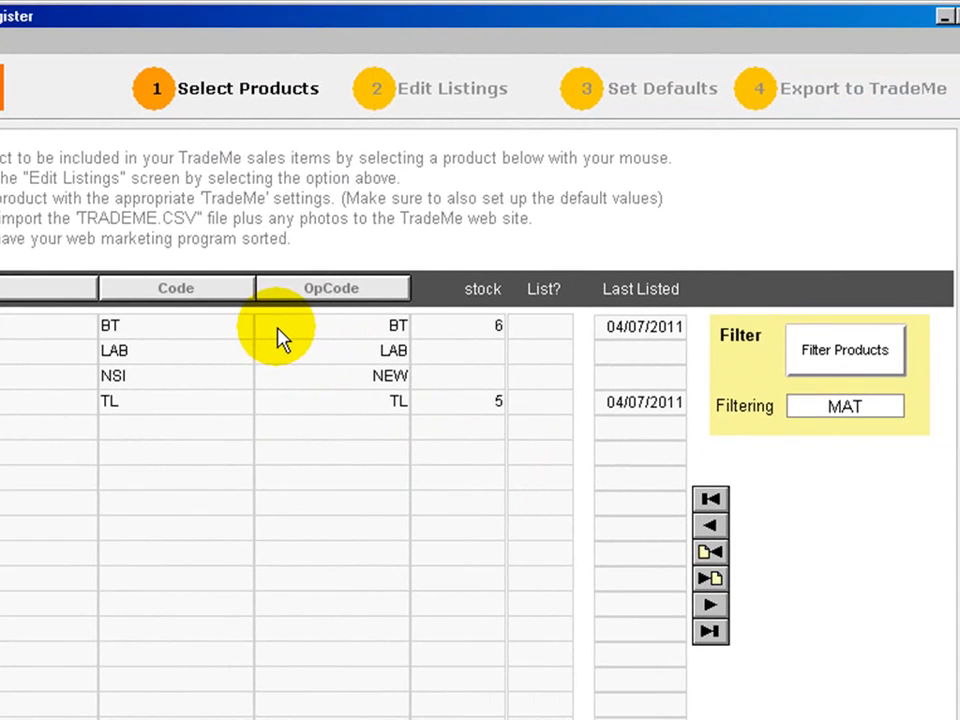
pyautogui.click(848, 356)
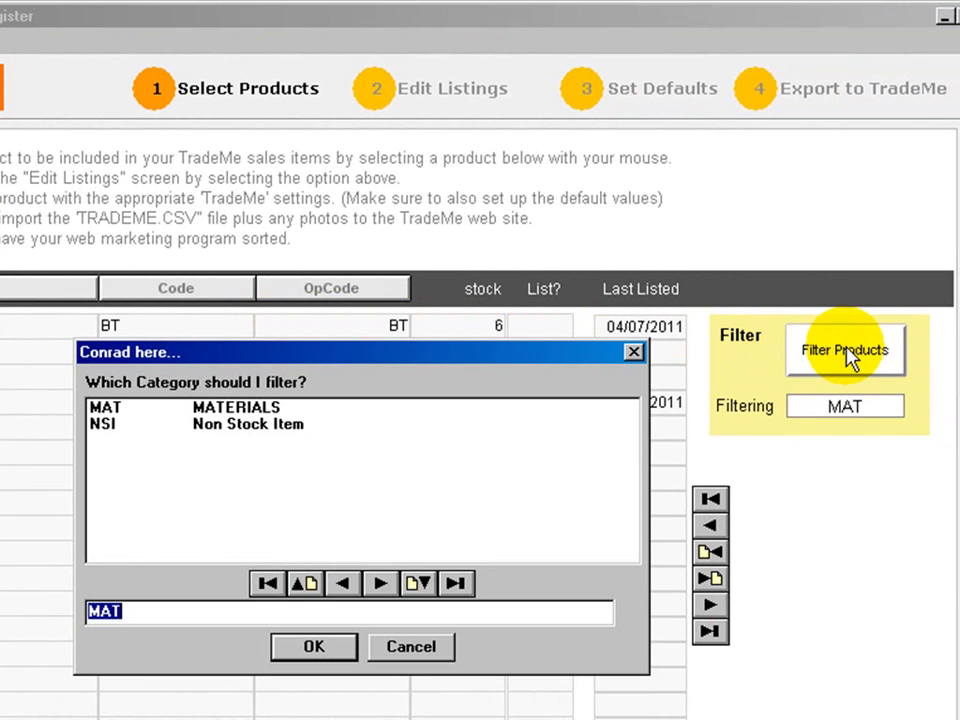
pyautogui.click(345, 585)
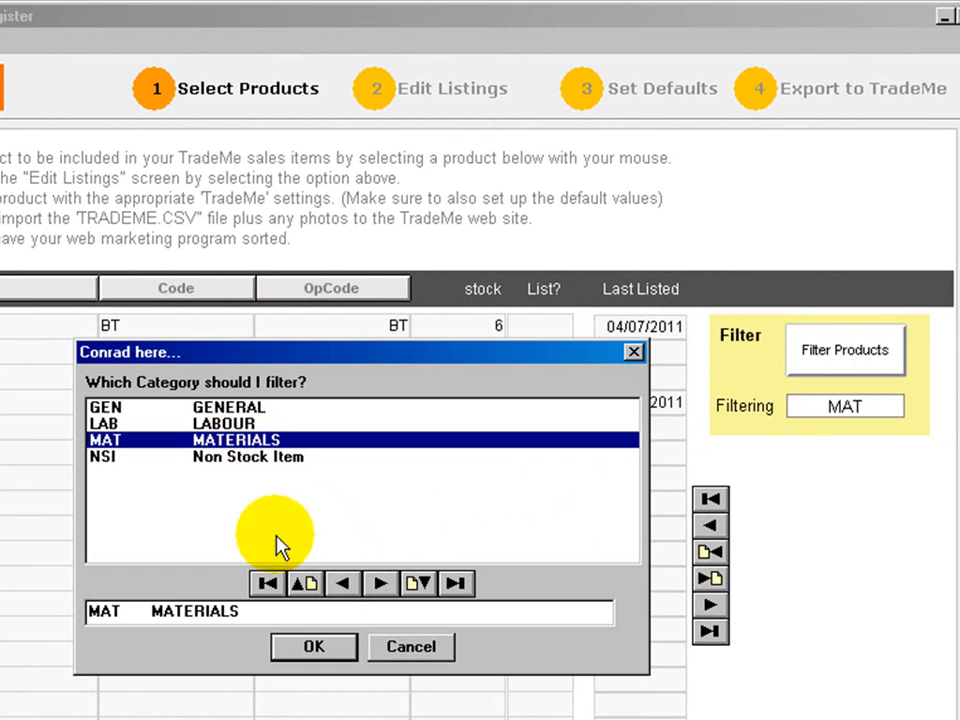
pyautogui.click(304, 647)
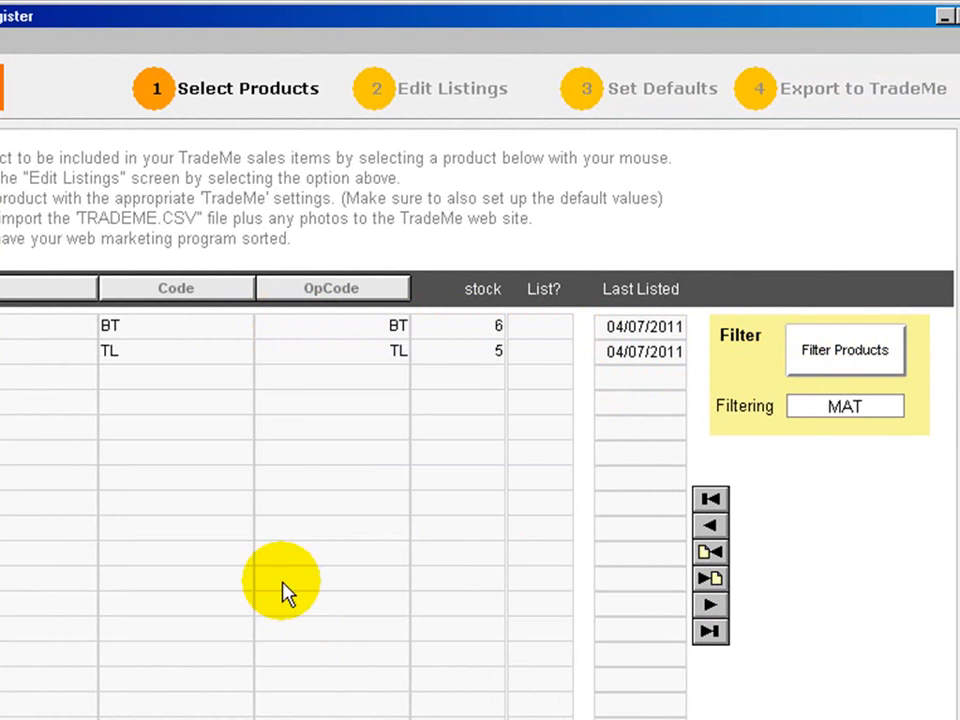
pyautogui.click(361, 336)
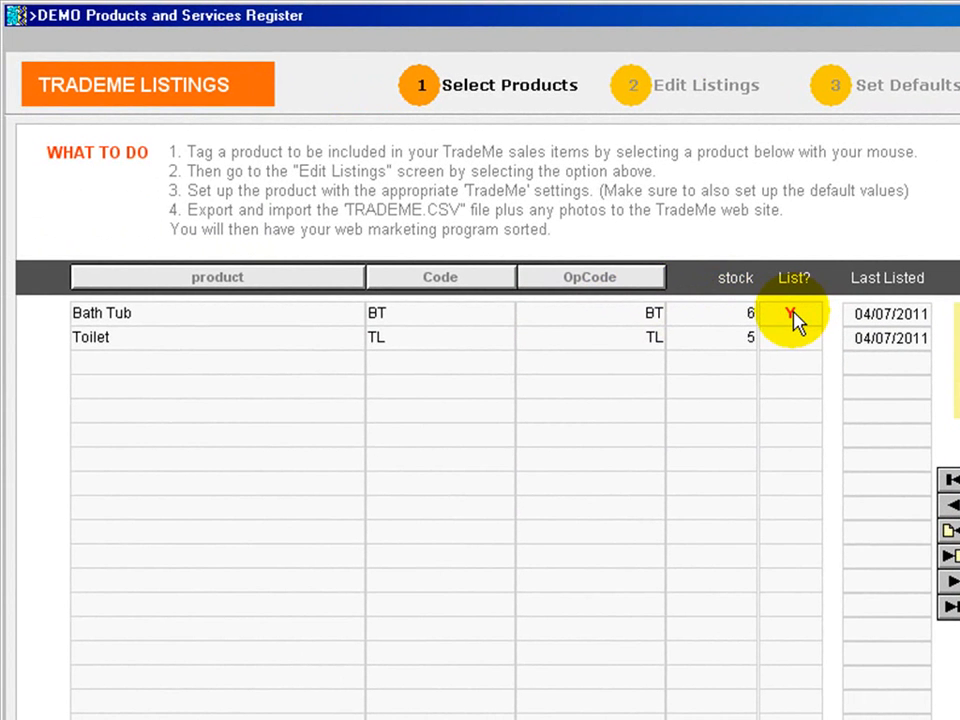
pyautogui.click(778, 341)
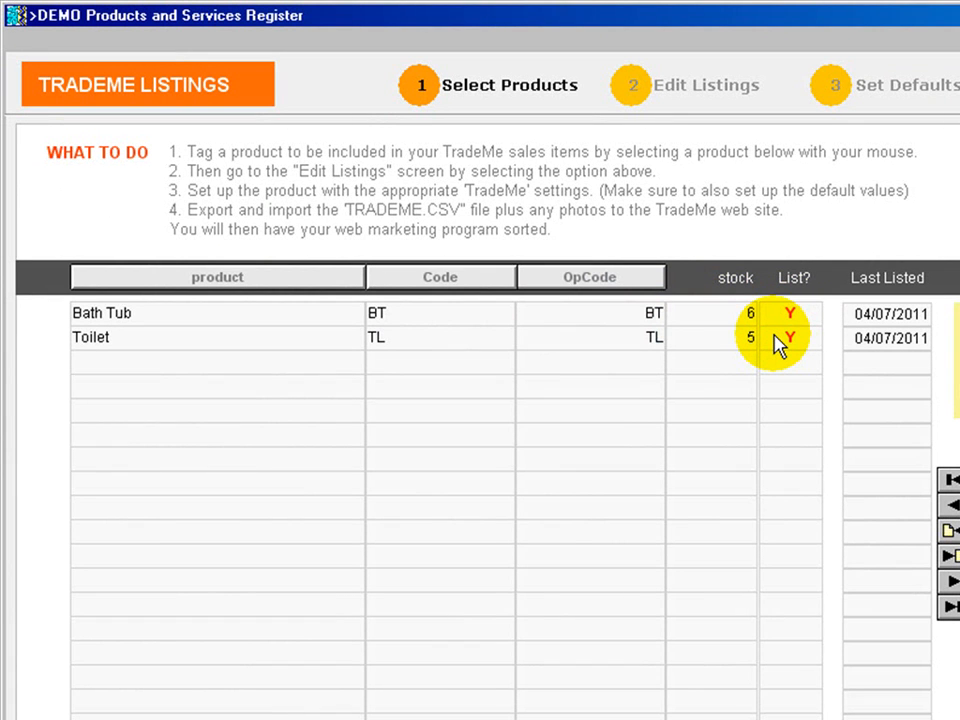
# Open the Bath Tub listing for editing, toggle its stock option and confirm a stock amount of 6.
pyautogui.click(707, 85)
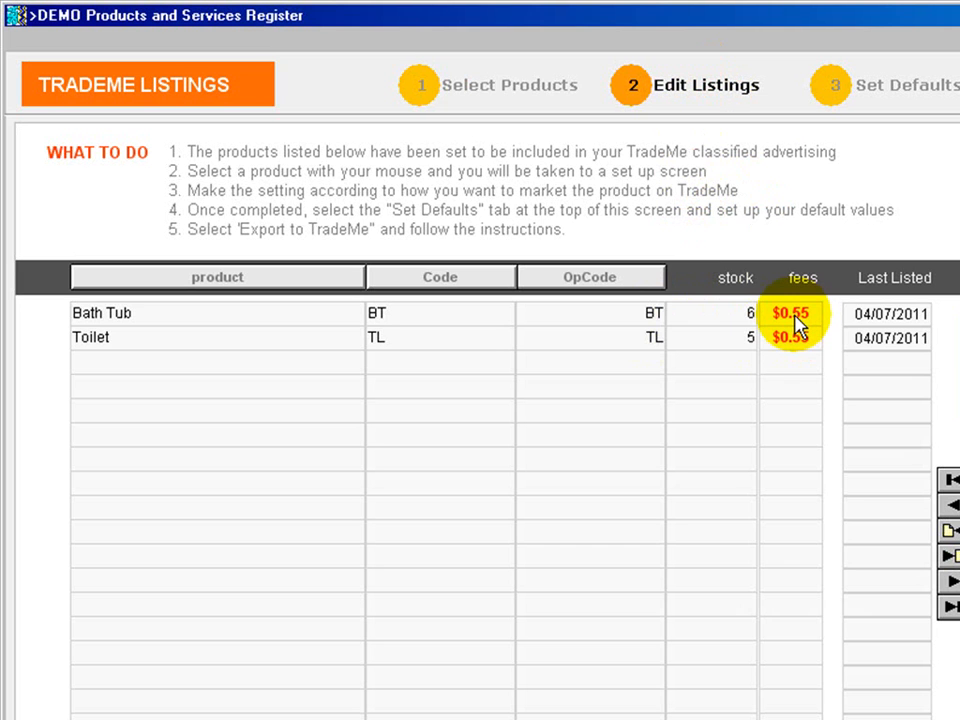
pyautogui.click(615, 323)
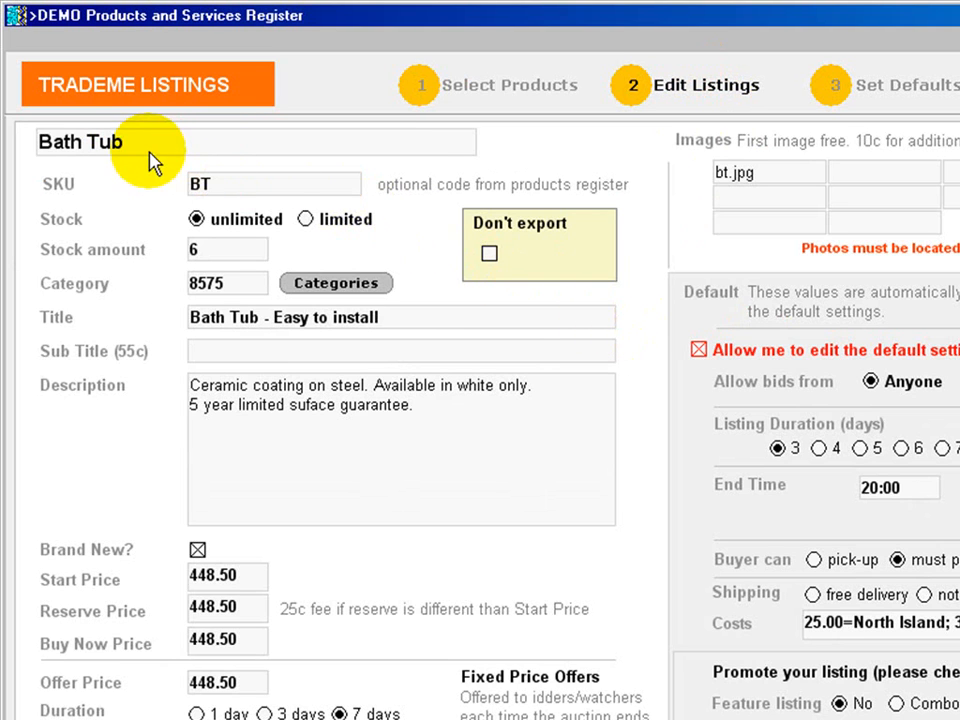
pyautogui.click(247, 220)
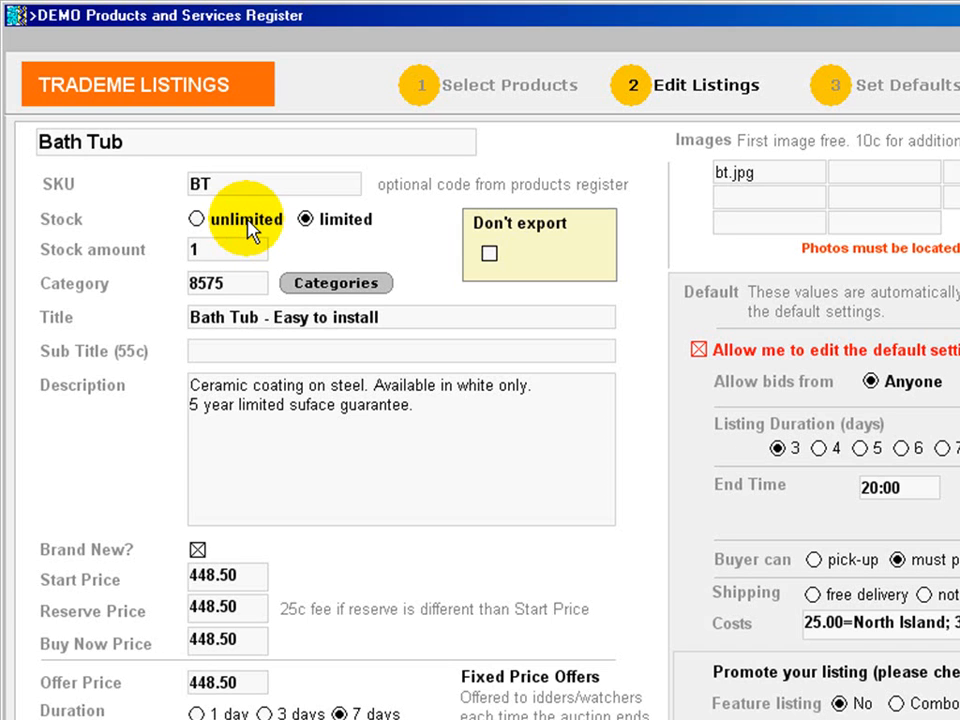
pyautogui.click(247, 222)
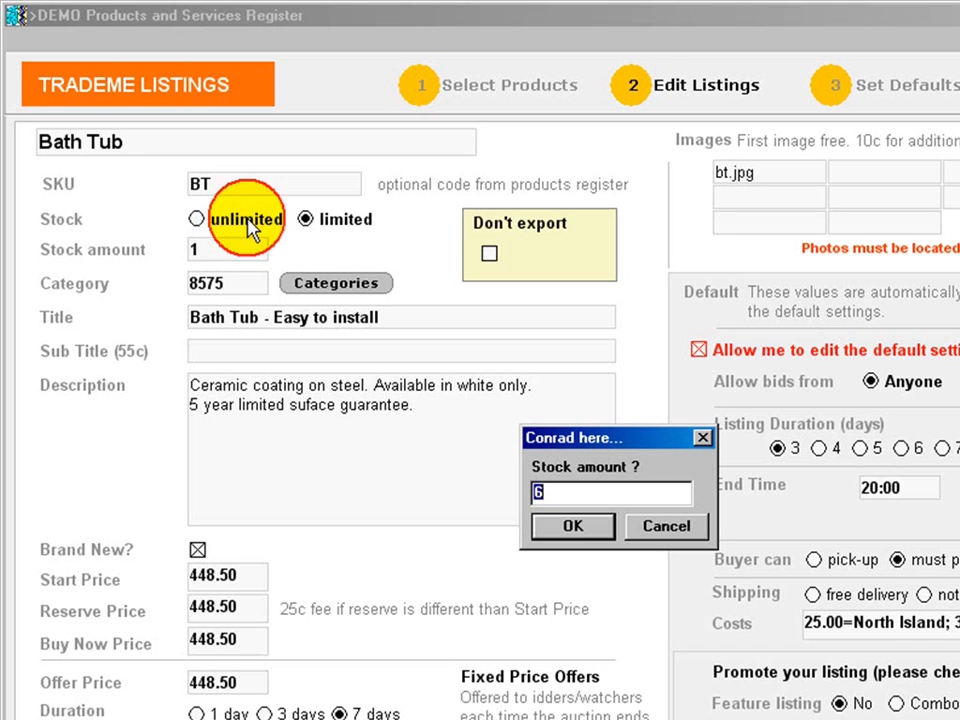
pyautogui.click(562, 526)
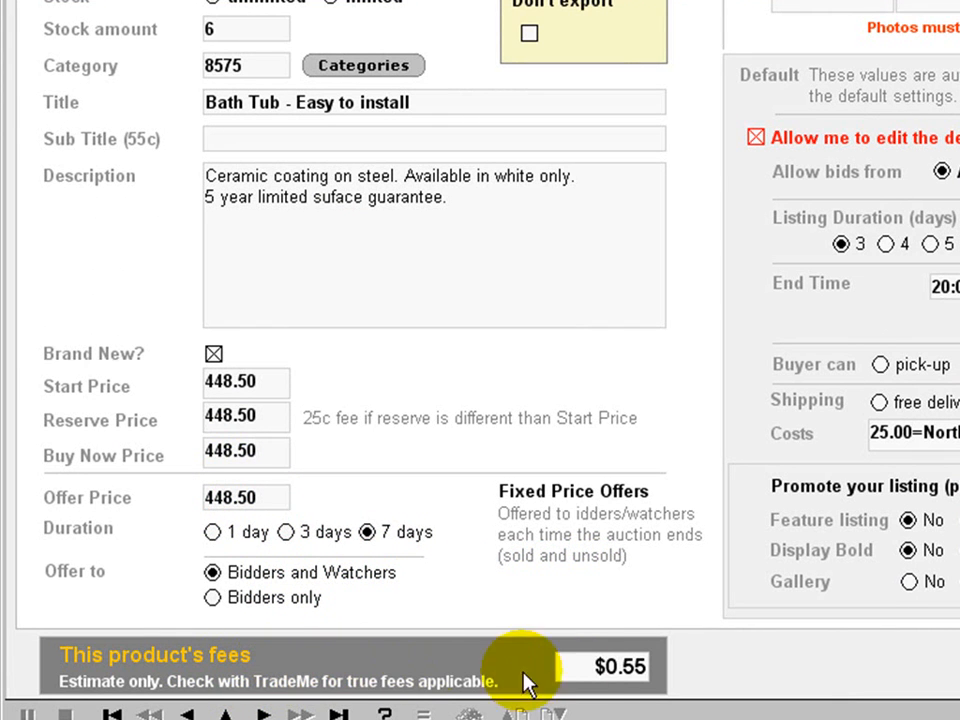
# Enter "Whiet" as the sub title of the Bath Tub listing.
pyautogui.click(240, 142)
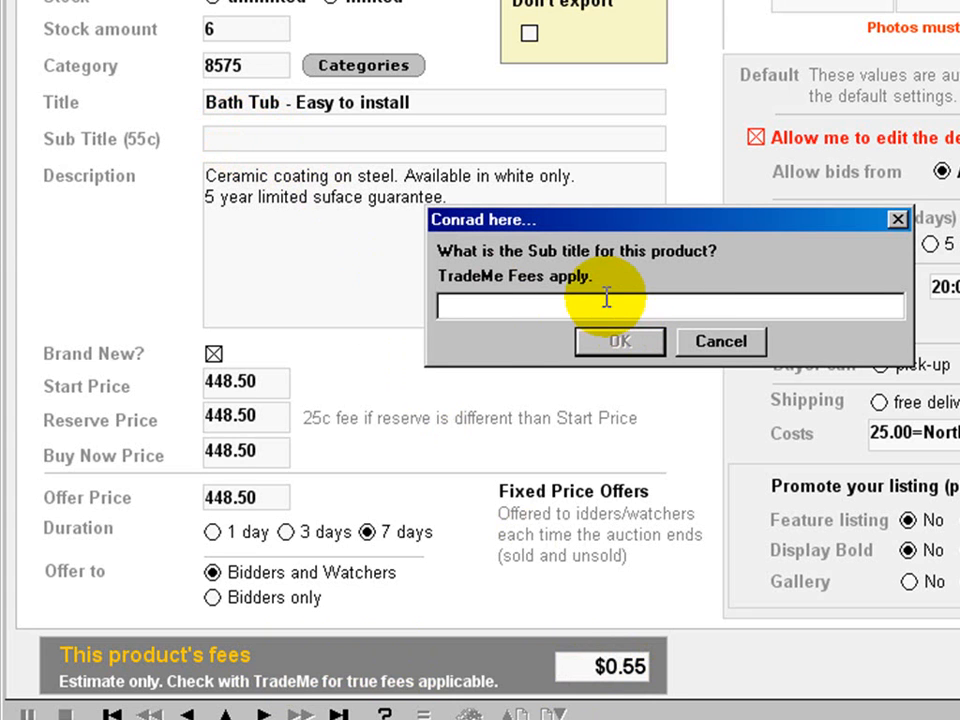
pyautogui.write('Whiet')
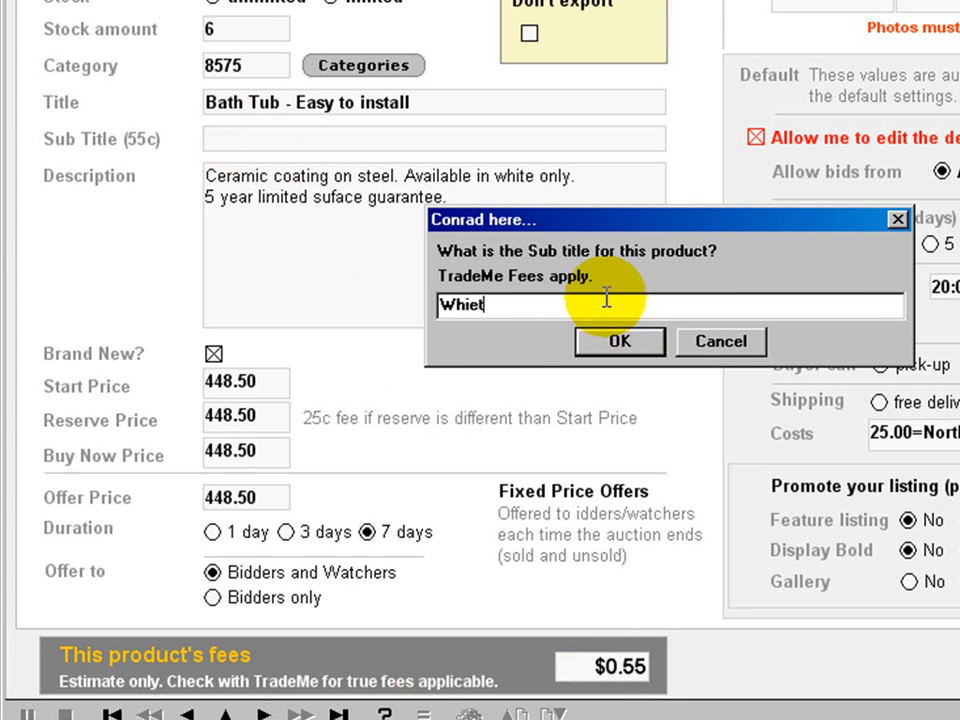
pyautogui.press('Return')
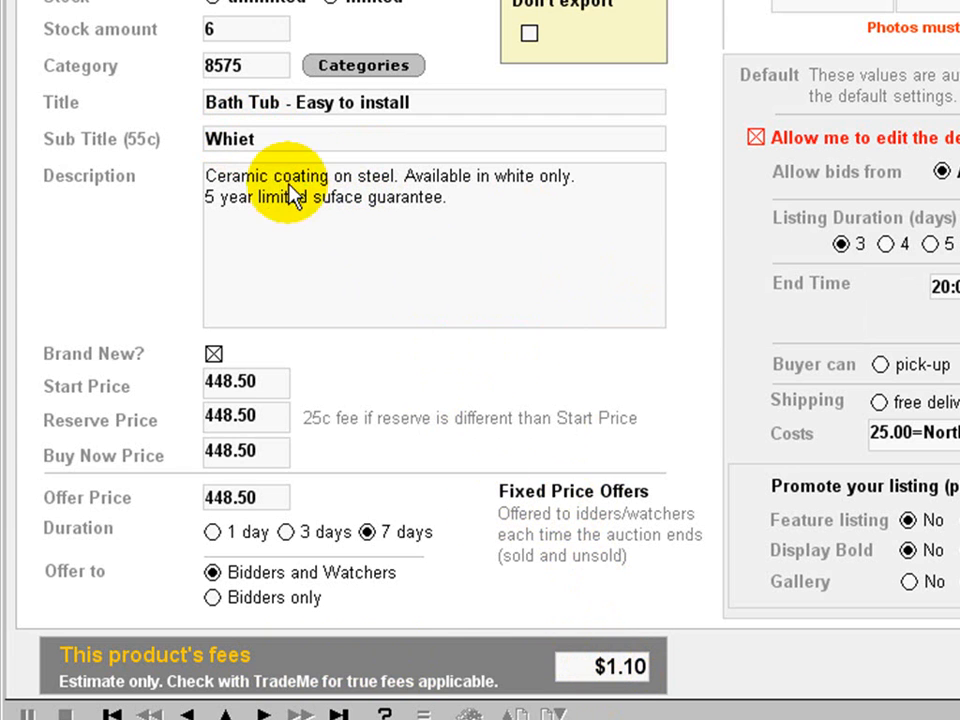
# Clear the sub title of the Bath Tub listing.
pyautogui.click(242, 138)
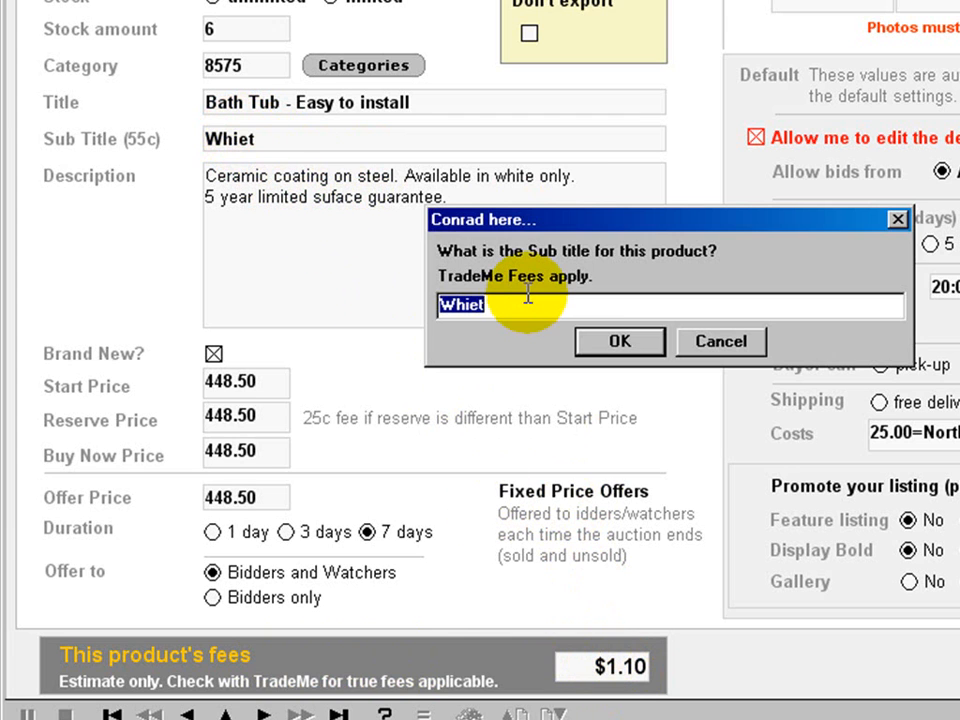
pyautogui.press('BackSpace')
pyautogui.press('Return')
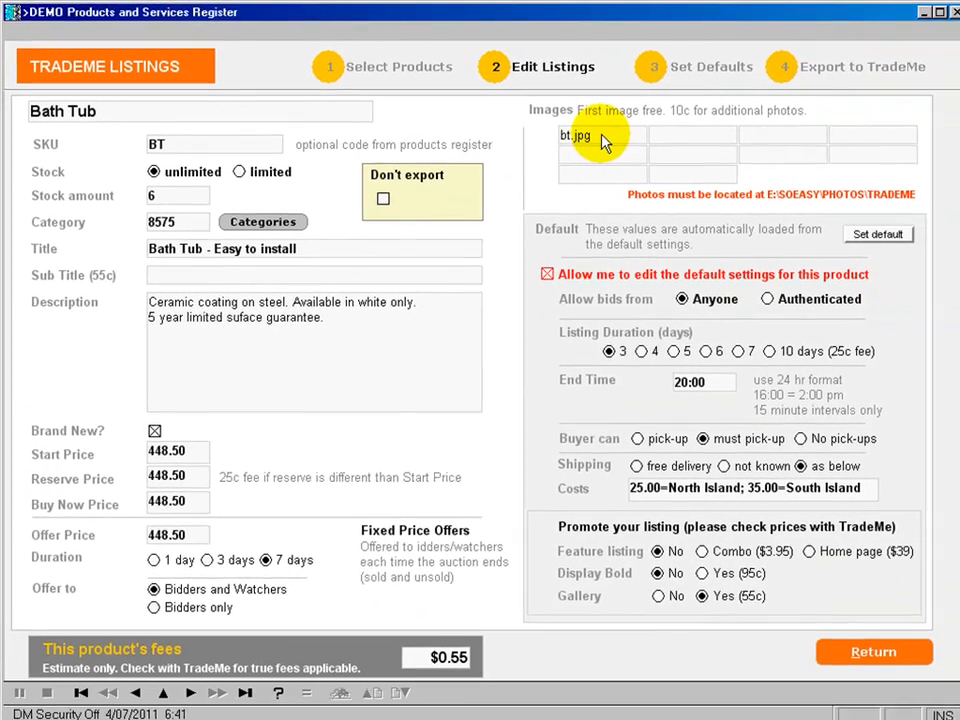
# Keep bt.jpg as the Bath Tub listing's first image and add tl.jpg as the second image.
pyautogui.click(903, 210)
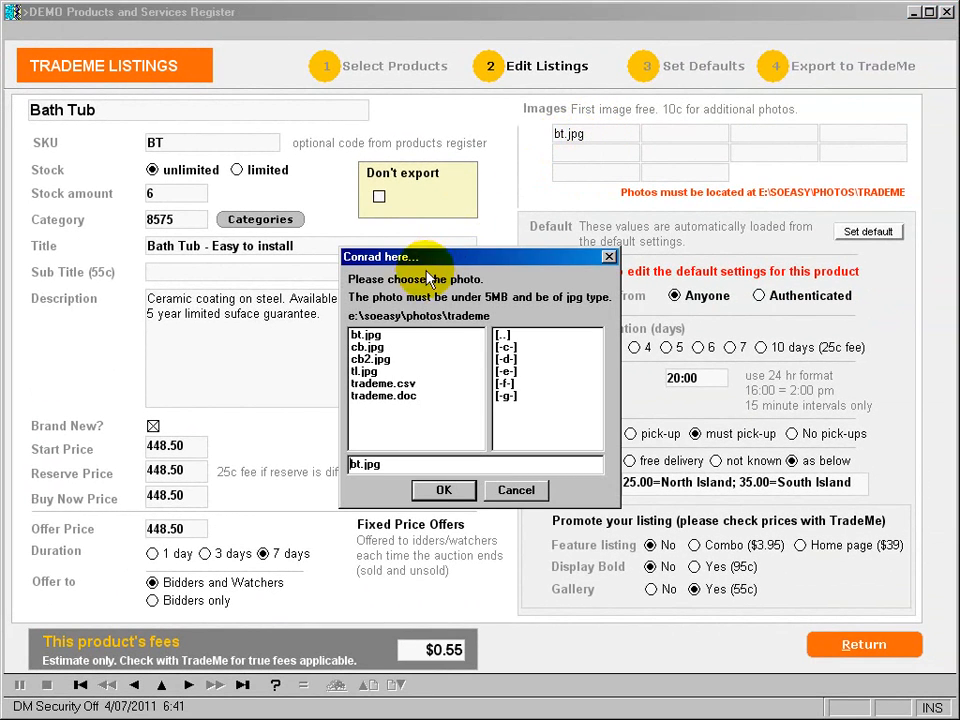
pyautogui.click(443, 489)
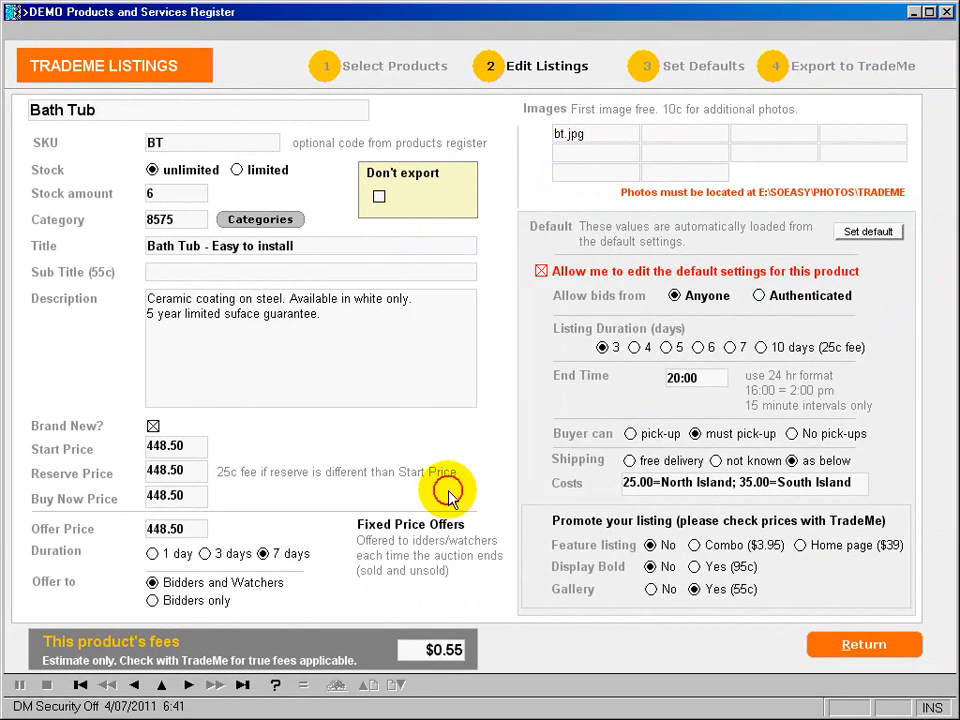
pyautogui.click(673, 134)
pyautogui.click(368, 372)
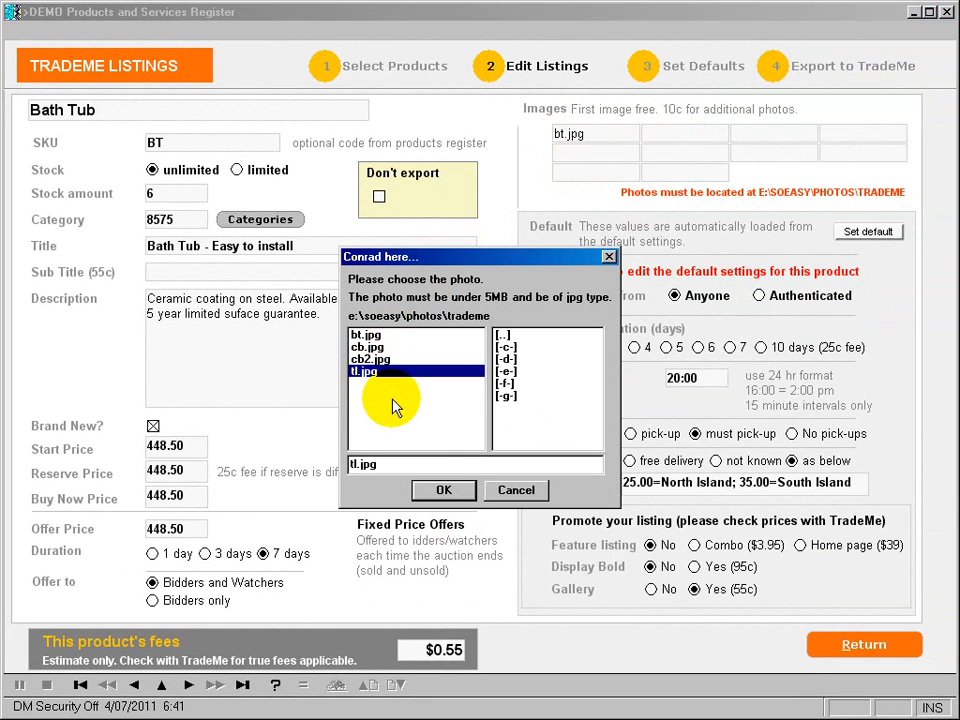
pyautogui.click(441, 489)
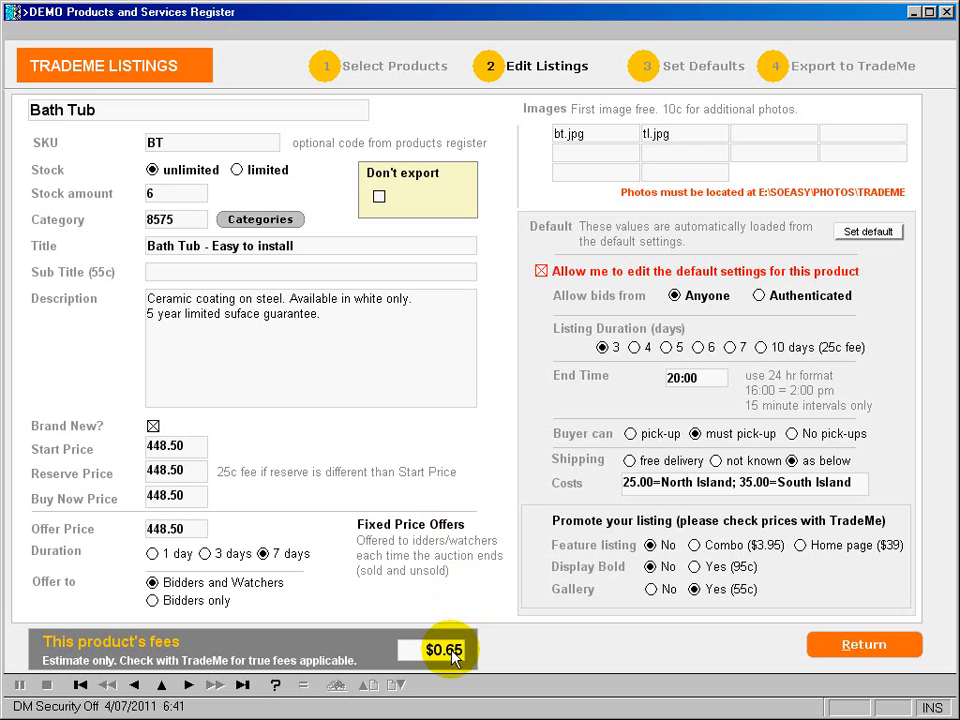
# Remove the tl.jpg photo link from the Bath Tub listing.
pyautogui.click(657, 132)
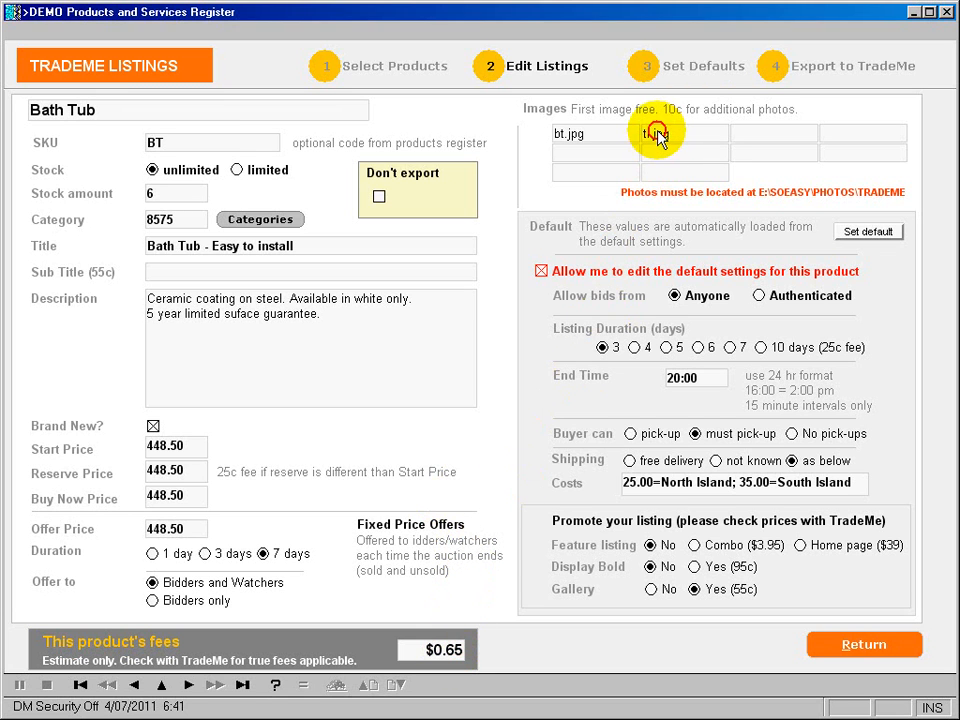
pyautogui.click(510, 489)
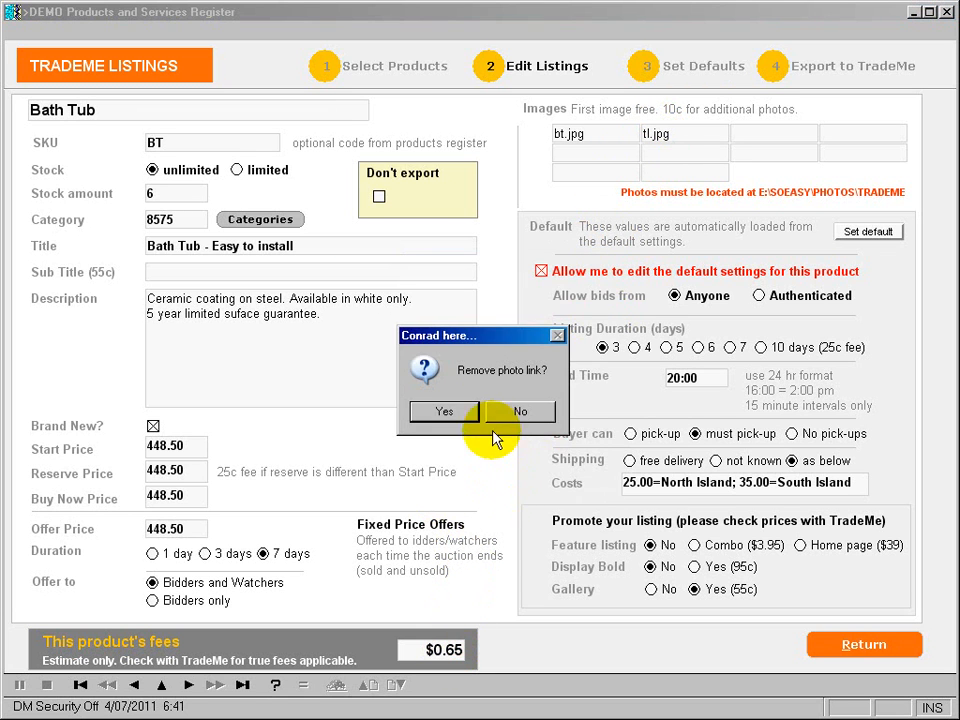
pyautogui.click(444, 411)
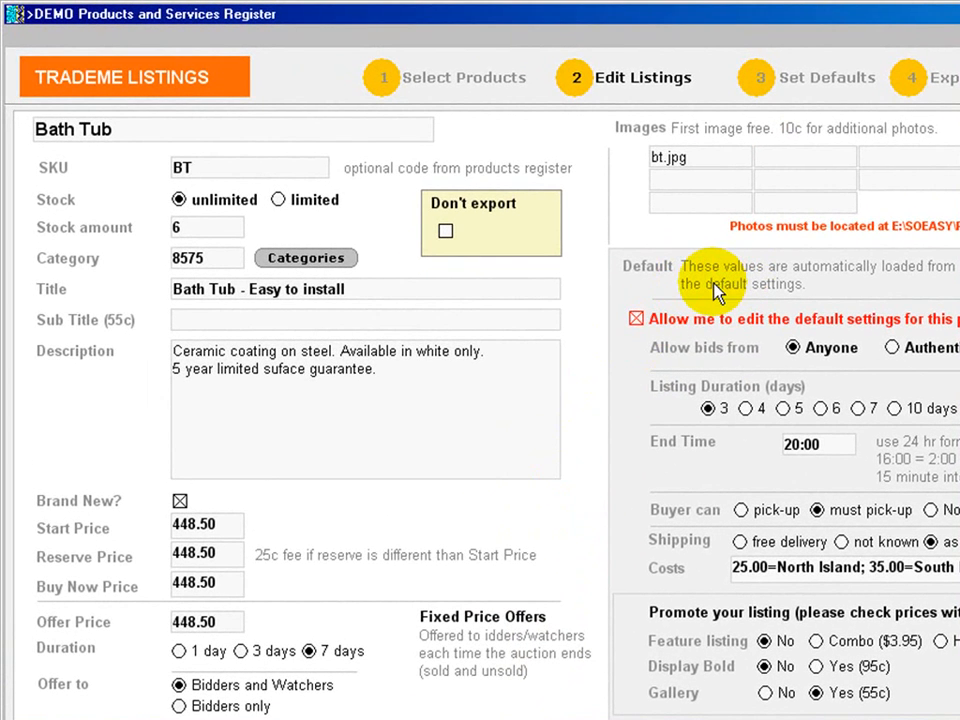
# Override the Bath Tub defaults with a 7-day listing duration and shipping costs of 30.00=North Island; 40.00=South Island.
pyautogui.click(636, 319)
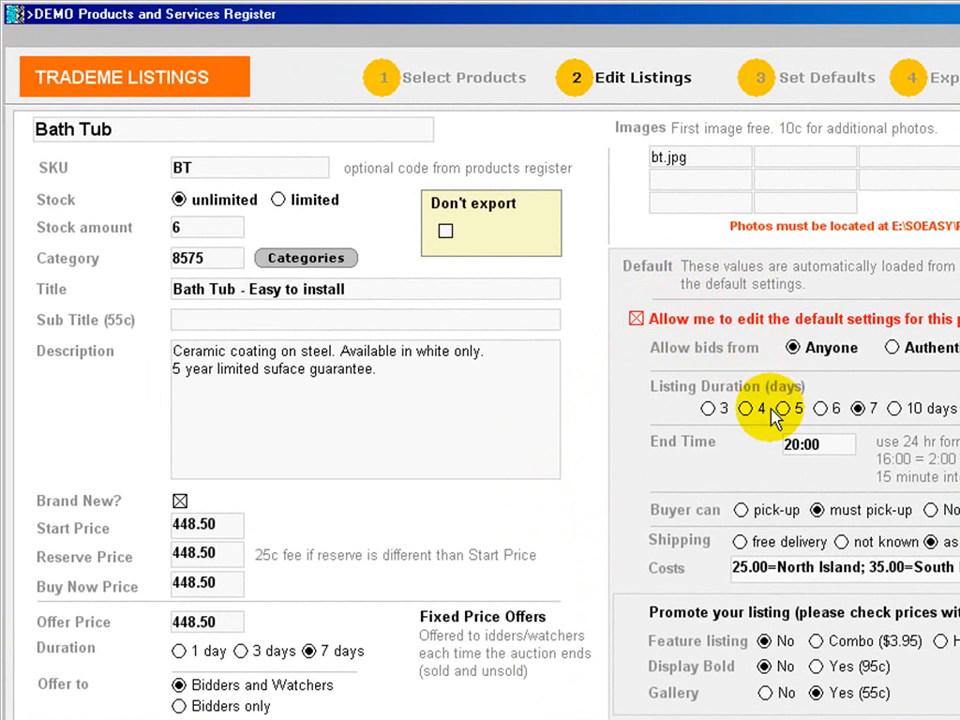
pyautogui.click(758, 570)
pyautogui.moveTo(290, 338); pyautogui.dragTo(253, 343)
pyautogui.write('30')
pyautogui.moveTo(422, 329); pyautogui.dragTo(430, 329)
pyautogui.write('0')
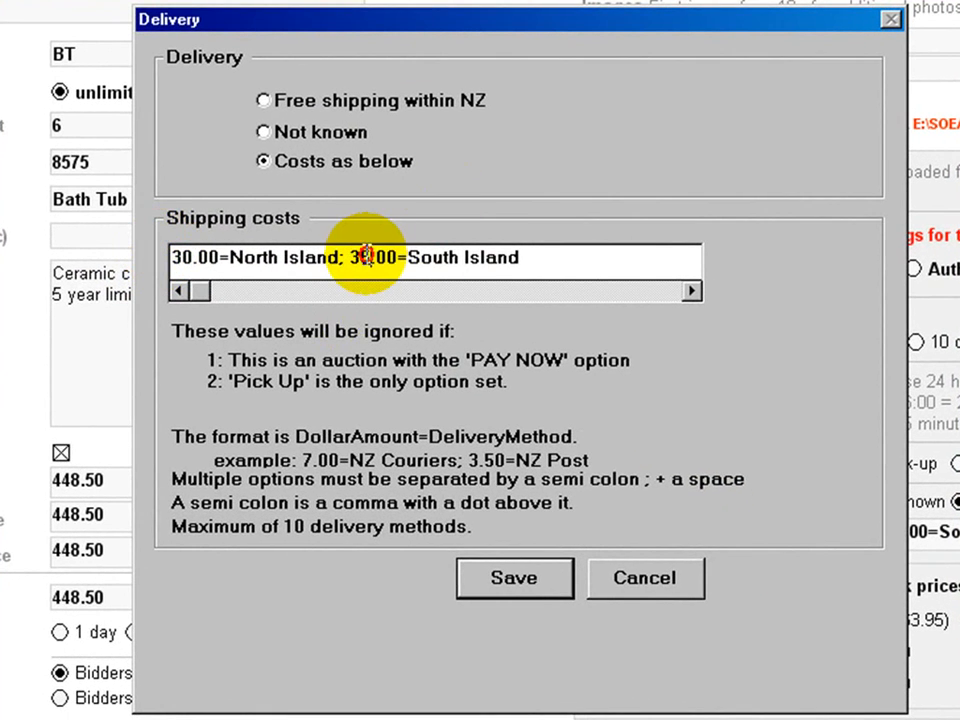
pyautogui.moveTo(350, 257); pyautogui.dragTo(372, 257)
pyautogui.write('40')
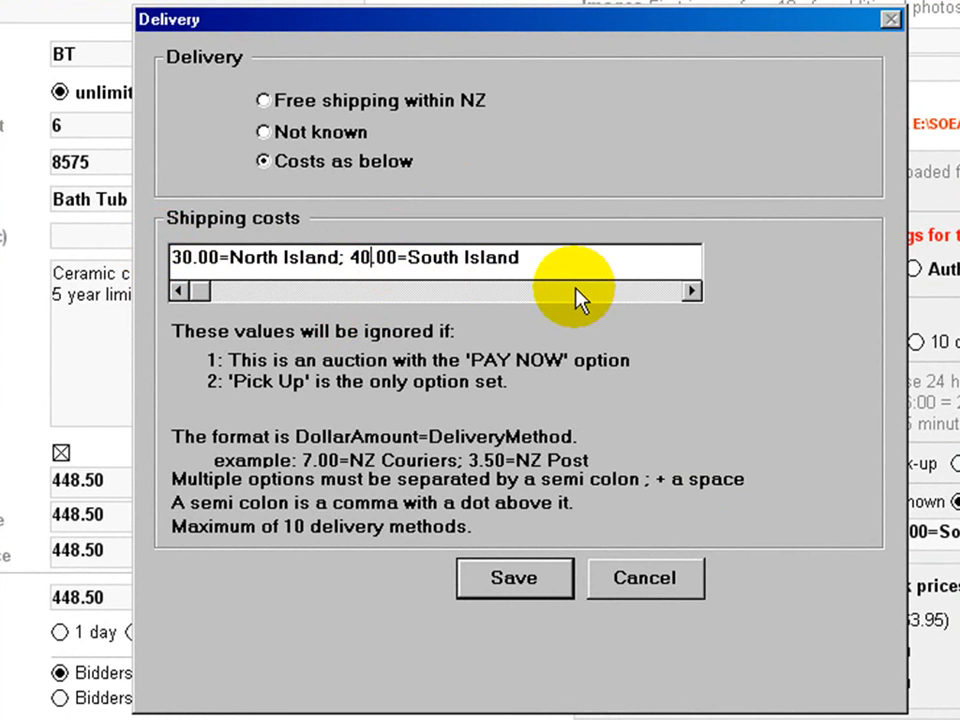
pyautogui.click(495, 576)
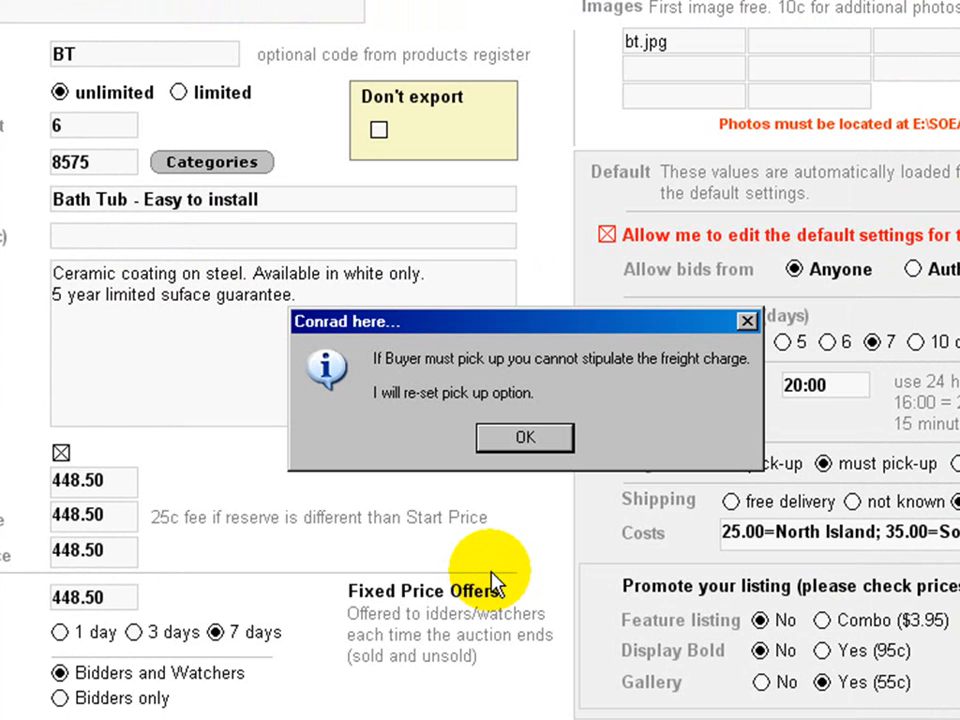
pyautogui.click(512, 442)
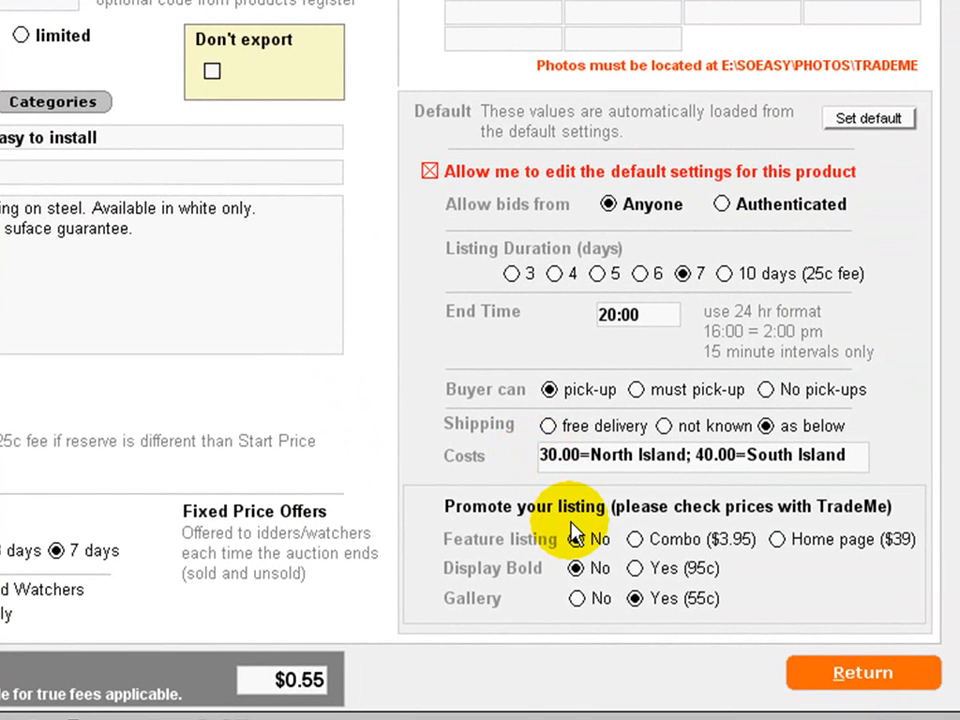
# Set the Bath Tub's feature listing to Home page ($39) and go to the next product's listing.
pyautogui.click(778, 540)
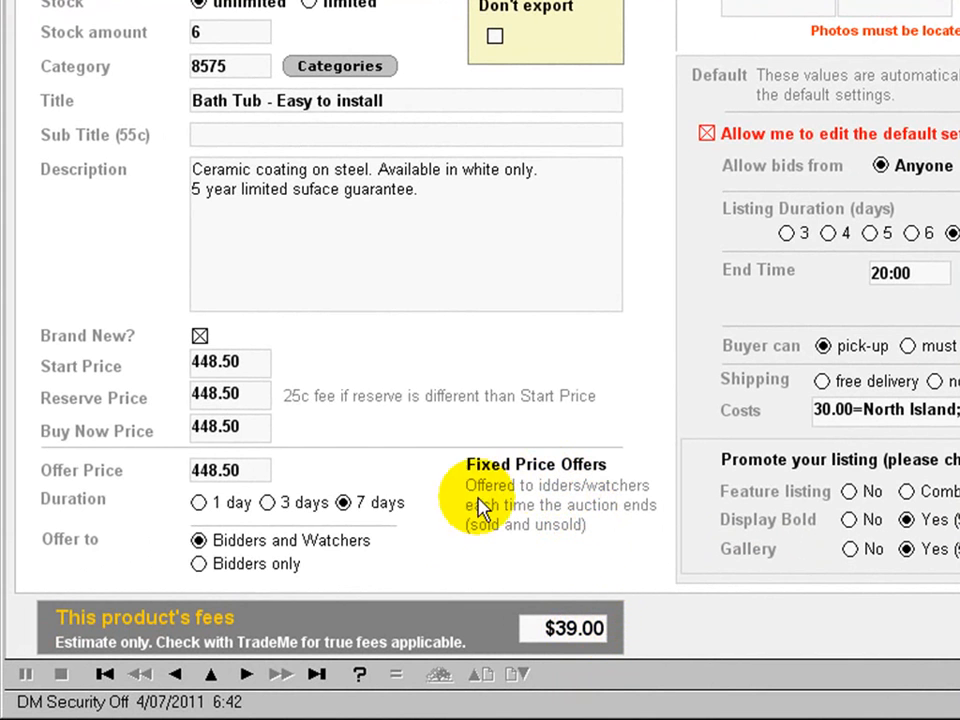
pyautogui.click(246, 676)
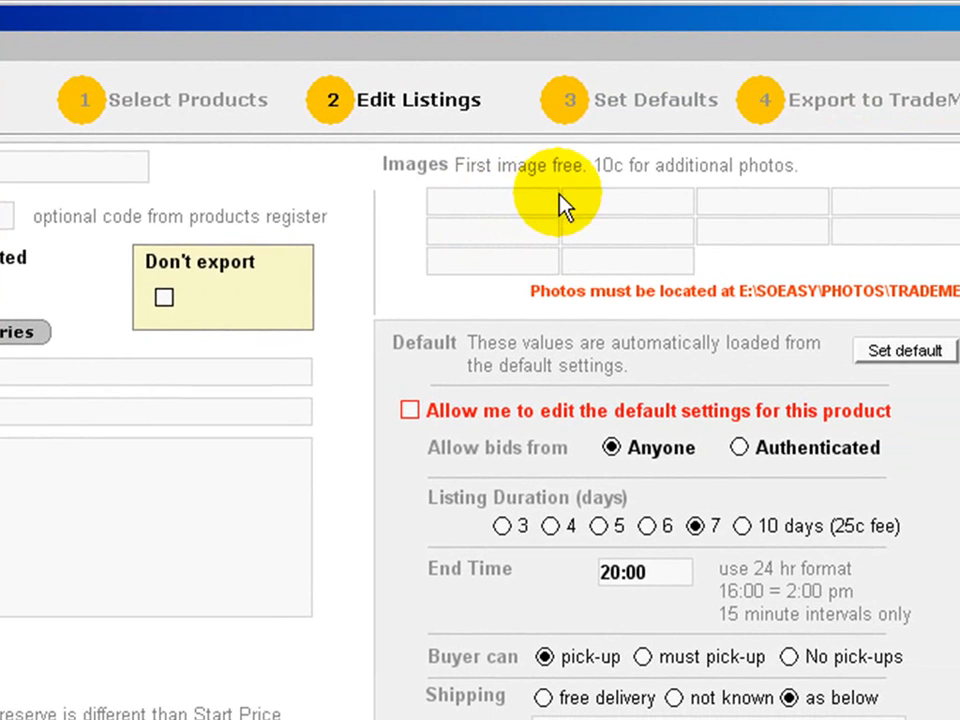
# Export the listed products for TradeMe to a CSV file named TRADEME.
pyautogui.click(862, 112)
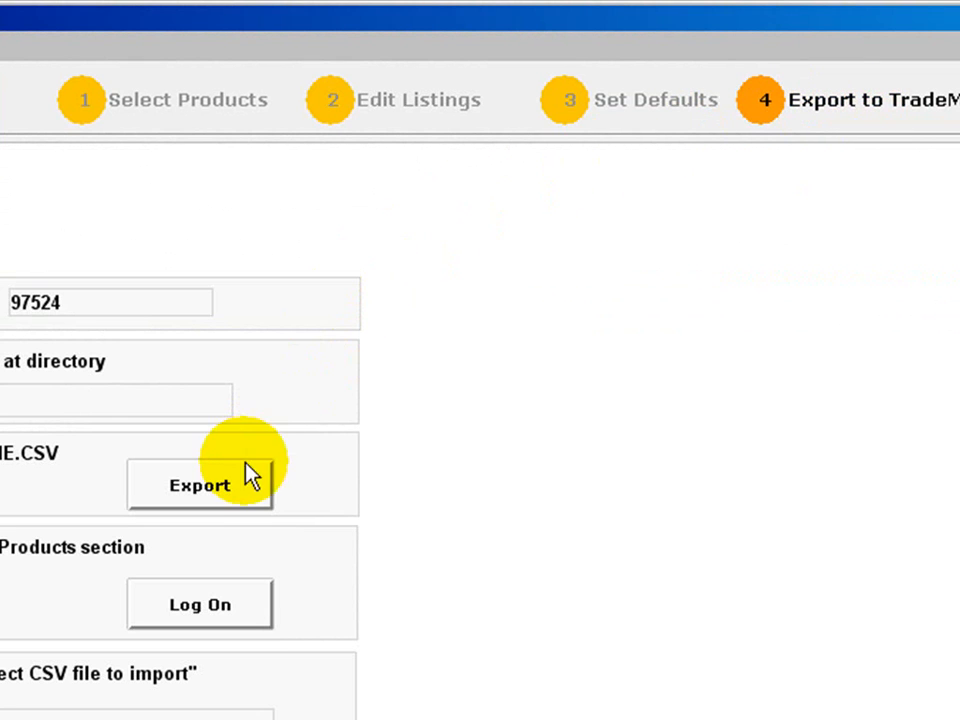
pyautogui.click(215, 497)
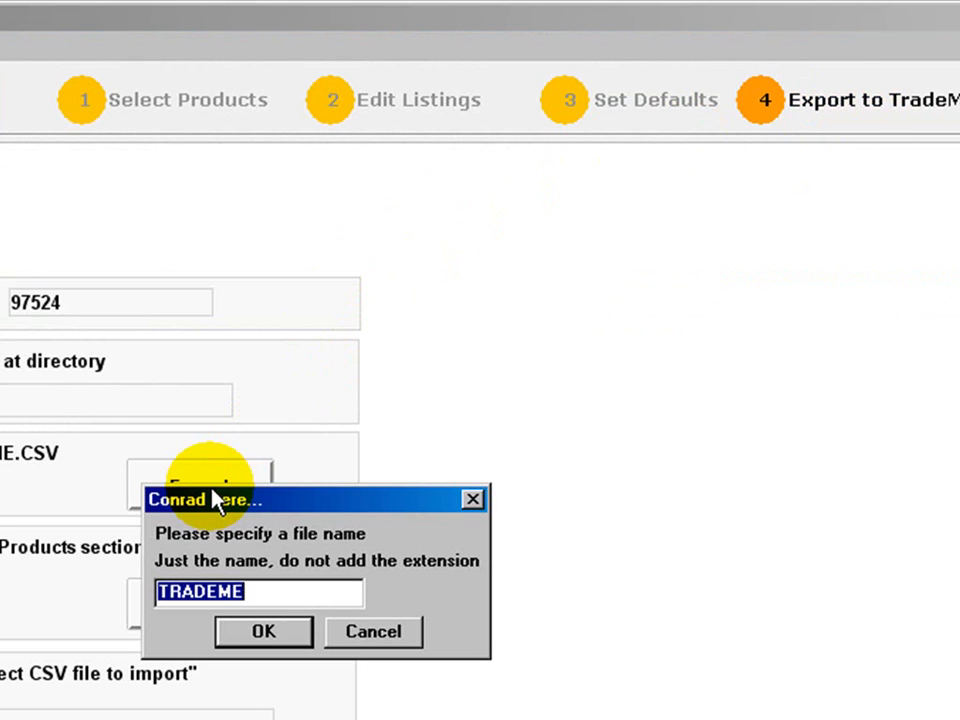
pyautogui.click(264, 632)
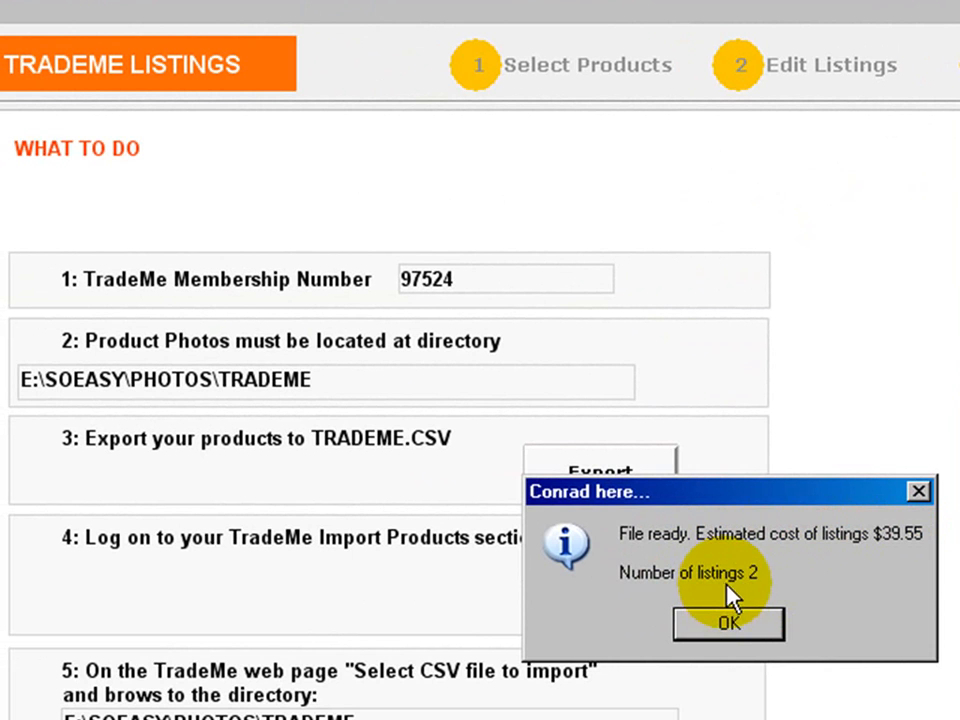
pyautogui.click(729, 622)
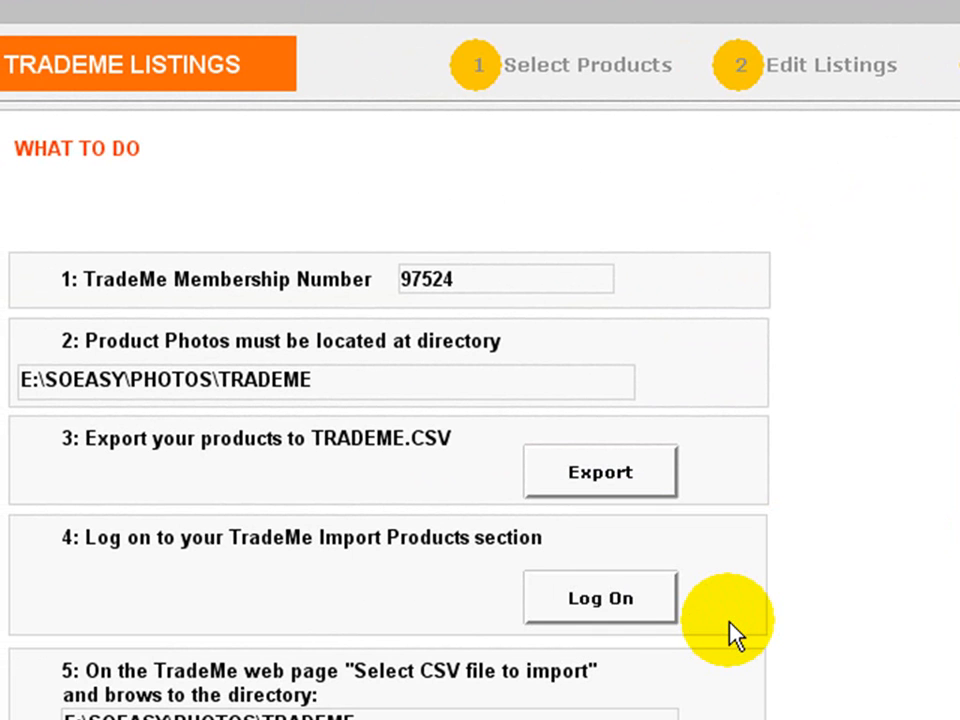
# Open TradeMe's Import products page in the browser and select TRADEME.csv from the TRADEME folder for import.
pyautogui.click(590, 600)
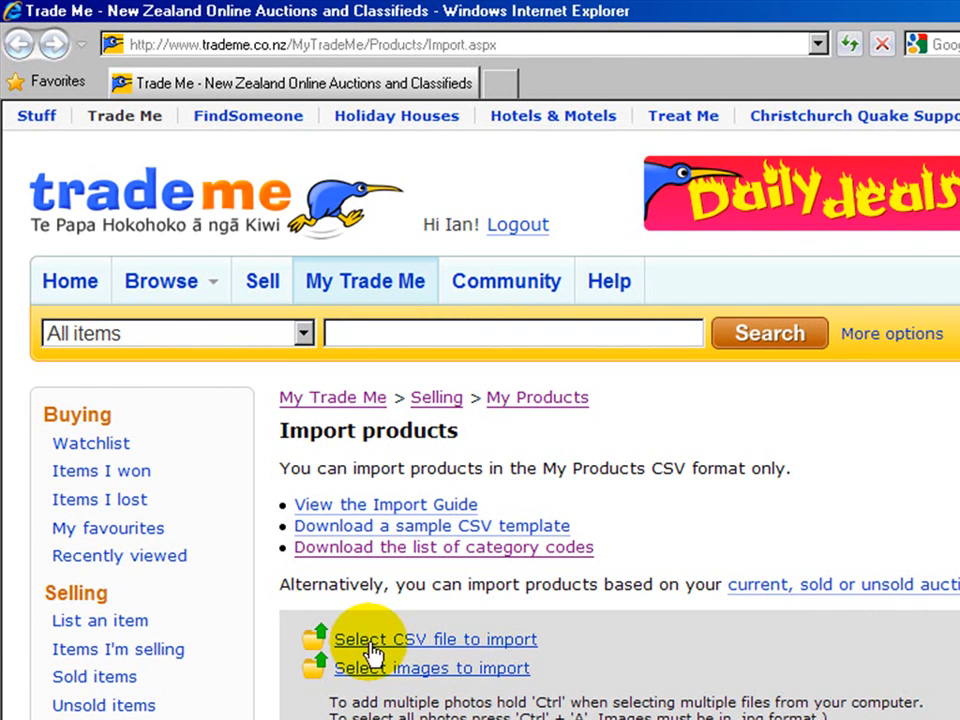
pyautogui.click(444, 650)
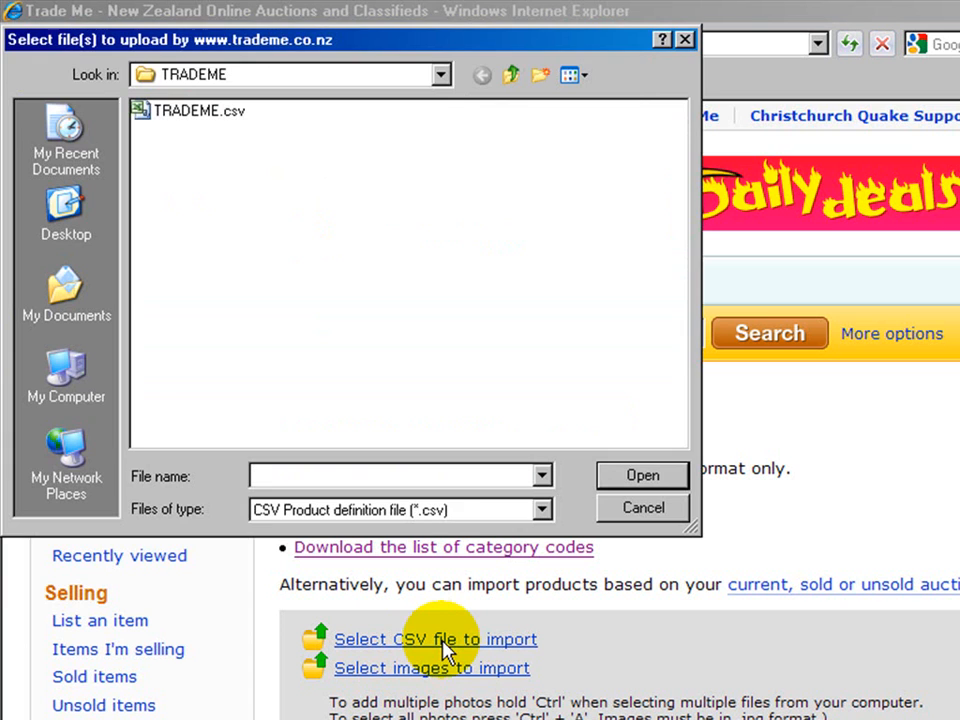
pyautogui.click(440, 80)
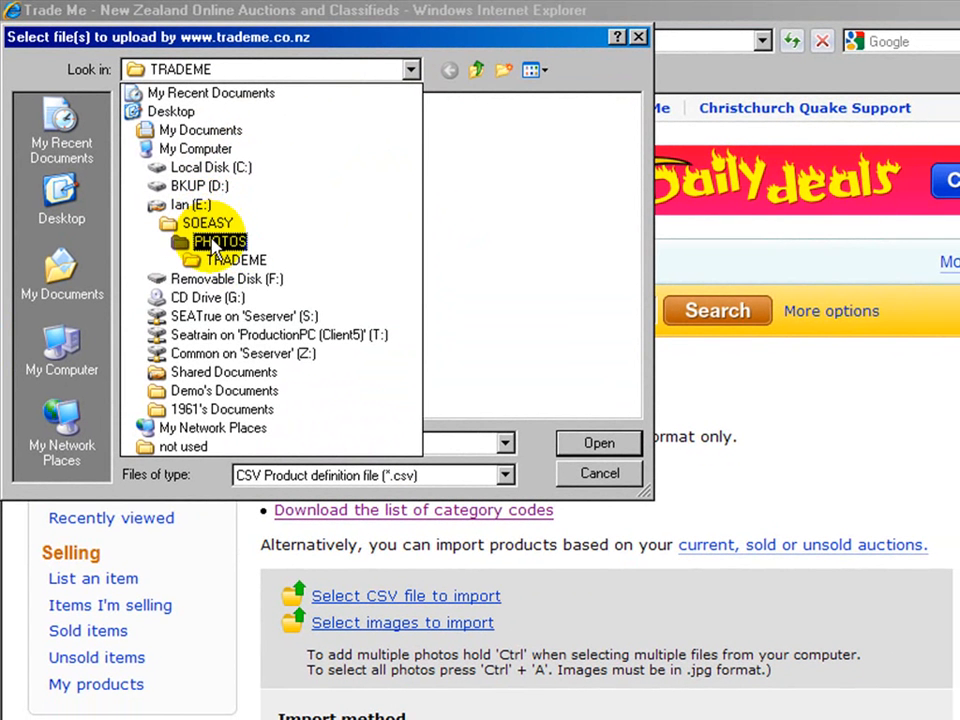
pyautogui.click(230, 260)
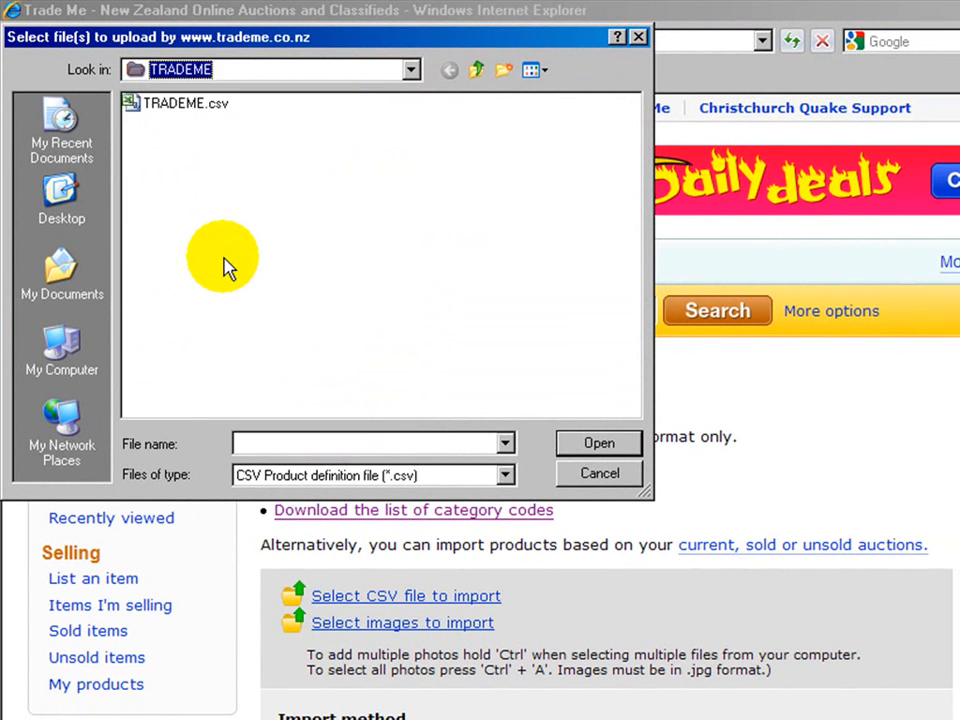
pyautogui.click(183, 108)
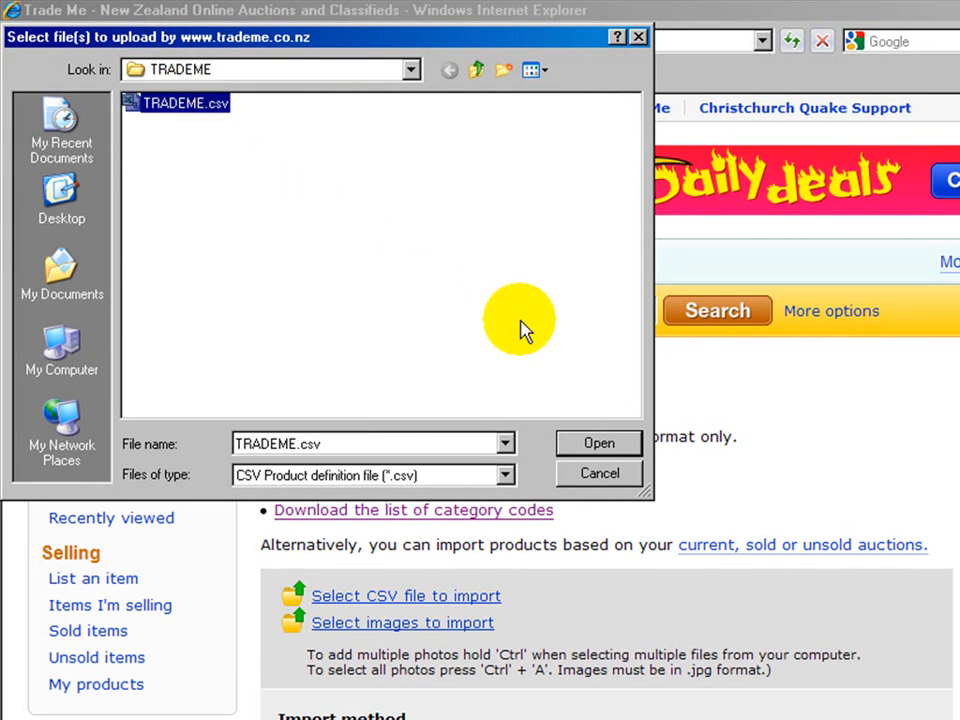
pyautogui.click(597, 443)
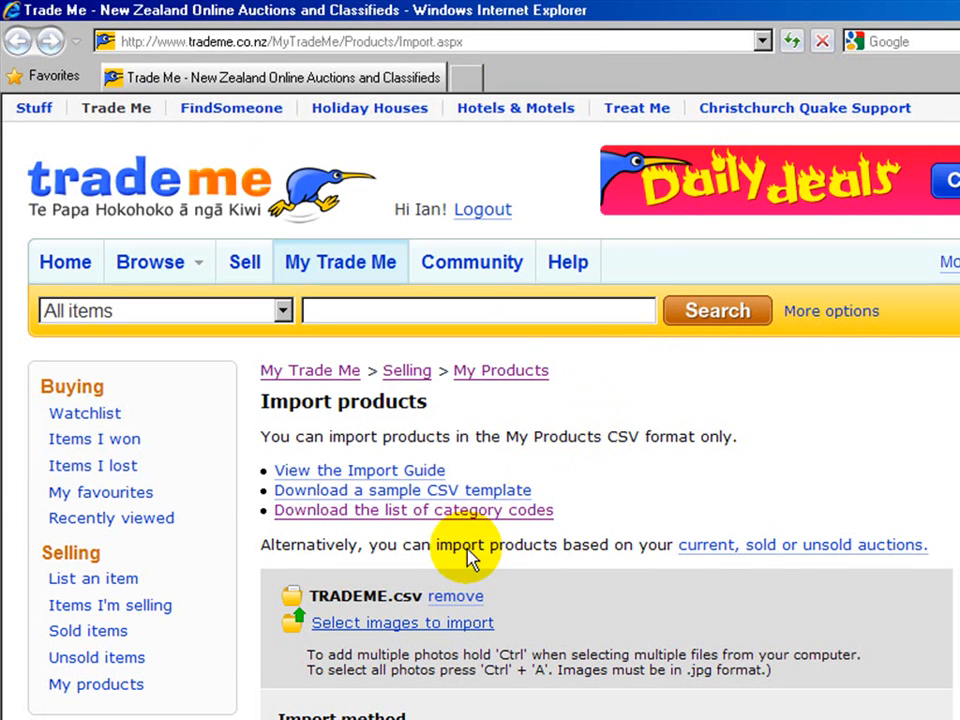
# Select BT.jpg alone as an image to import.
pyautogui.click(425, 630)
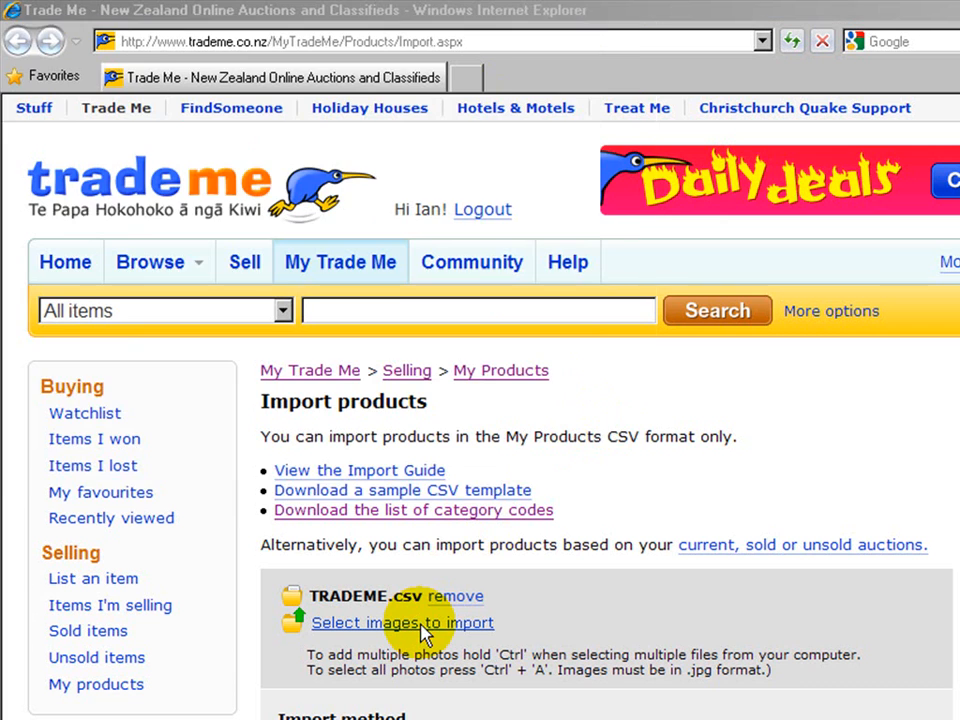
pyautogui.click(162, 123)
pyautogui.click(583, 443)
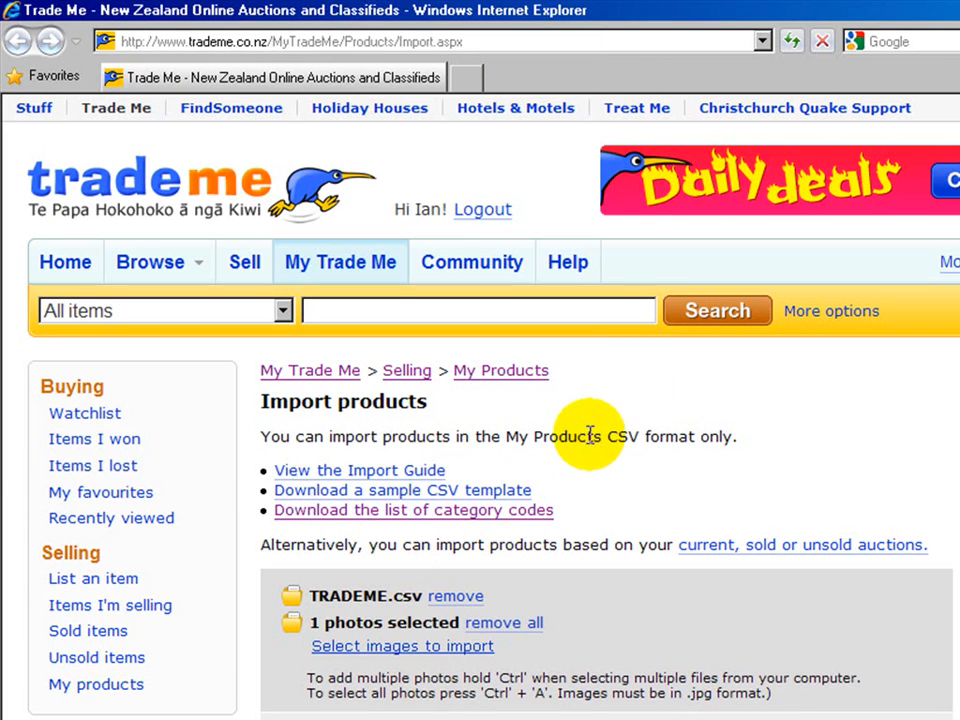
# Try adding BT.jpg and TL.jpg together to the import images, and remove all selected photos.
pyautogui.click(401, 645)
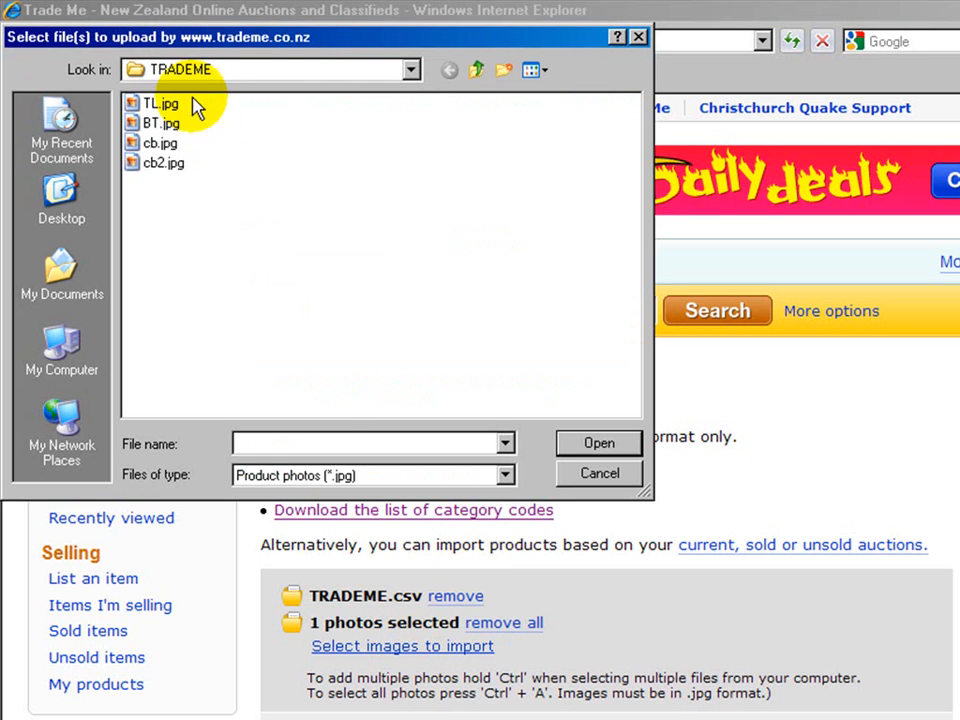
pyautogui.click(160, 123)
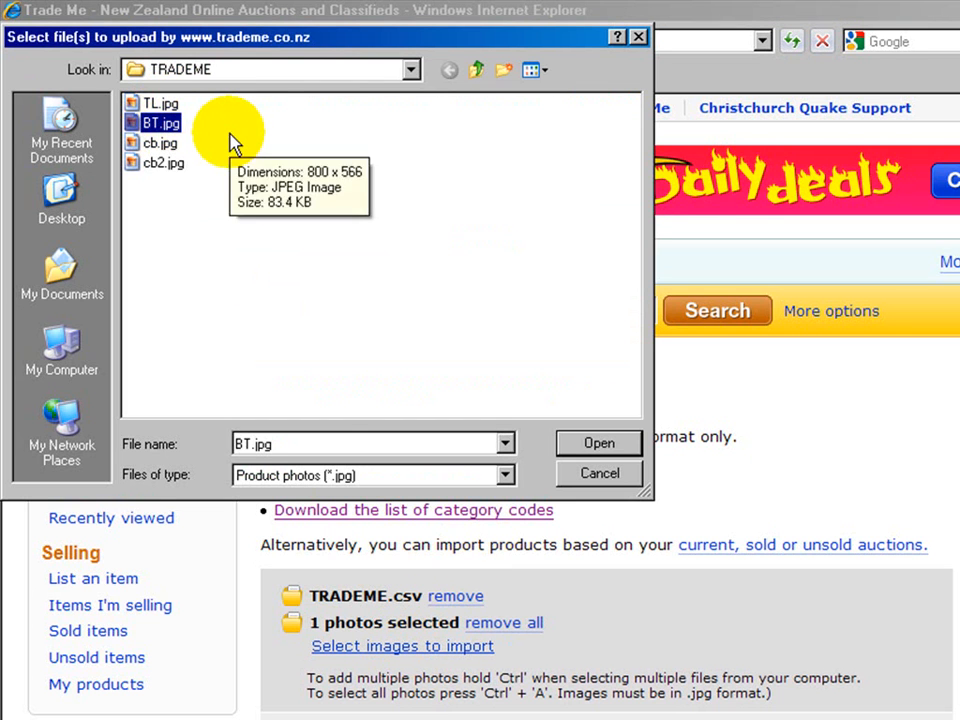
pyautogui.keyDown('ctrl'); pyautogui.click(160, 103); pyautogui.keyUp('ctrl')
pyautogui.click(594, 443)
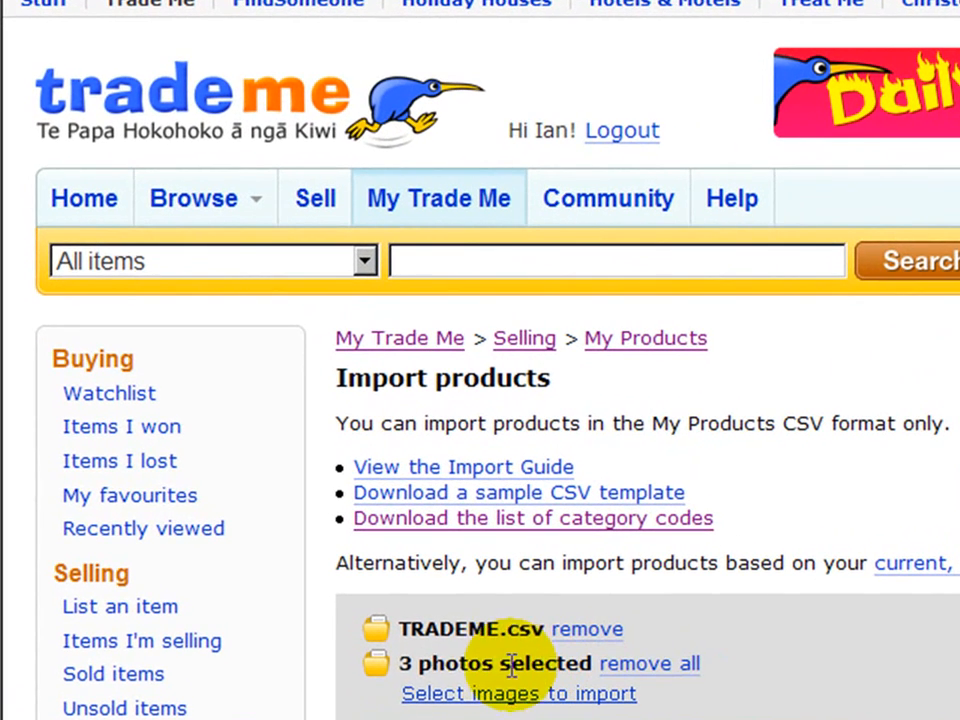
pyautogui.click(637, 675)
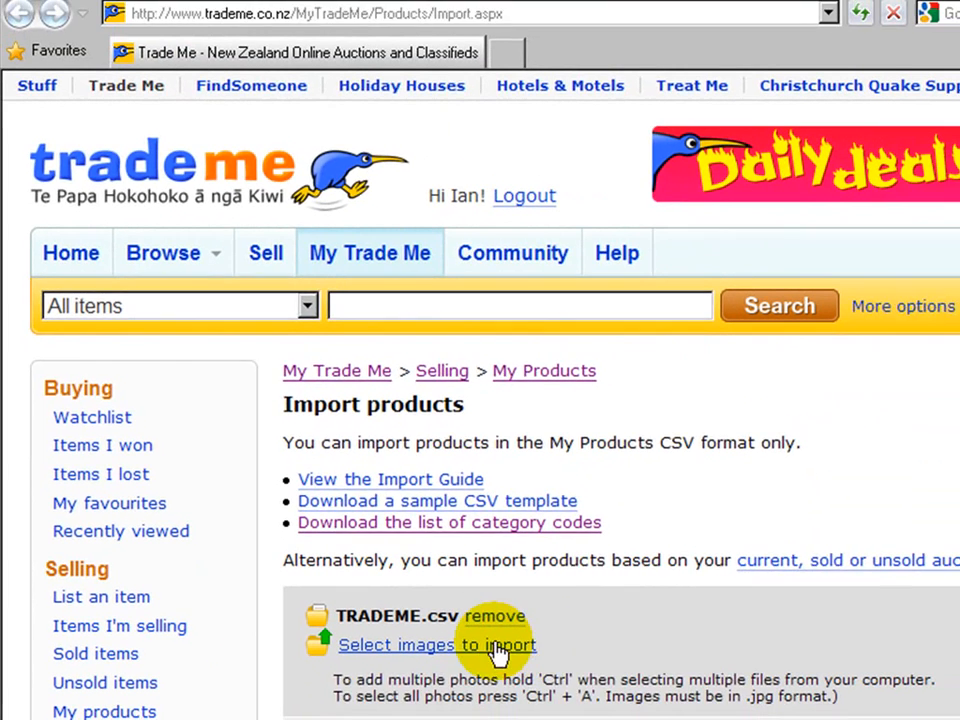
# Select both TL.jpg and BT.jpg as the images to import with TRADEME.csv.
pyautogui.click(608, 667)
pyautogui.click(172, 95)
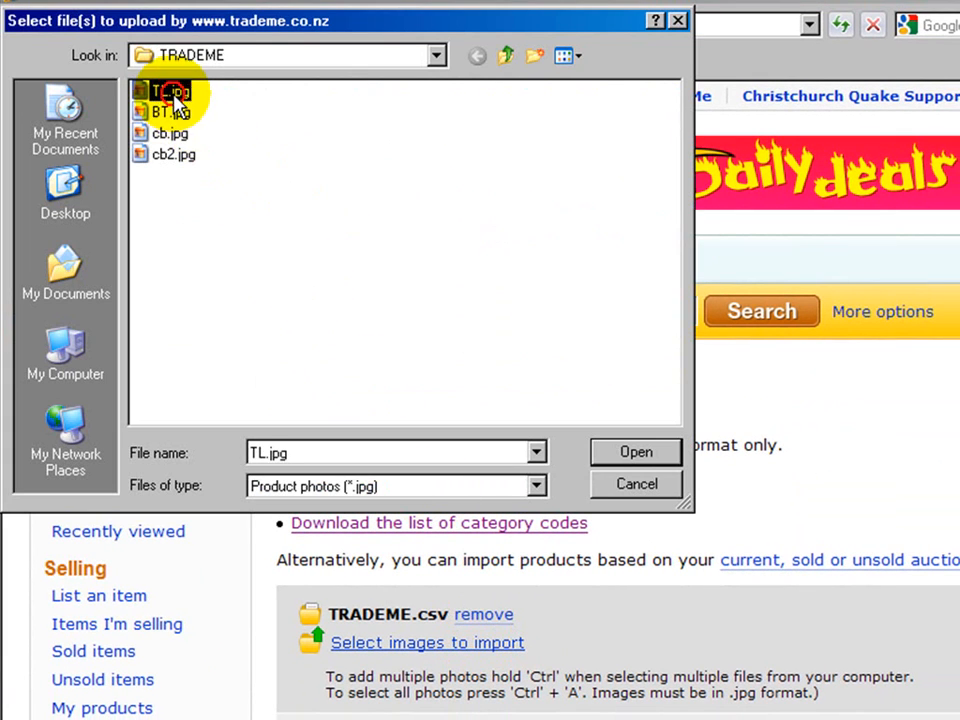
pyautogui.keyDown('ctrl'); pyautogui.click(172, 112); pyautogui.keyUp('ctrl')
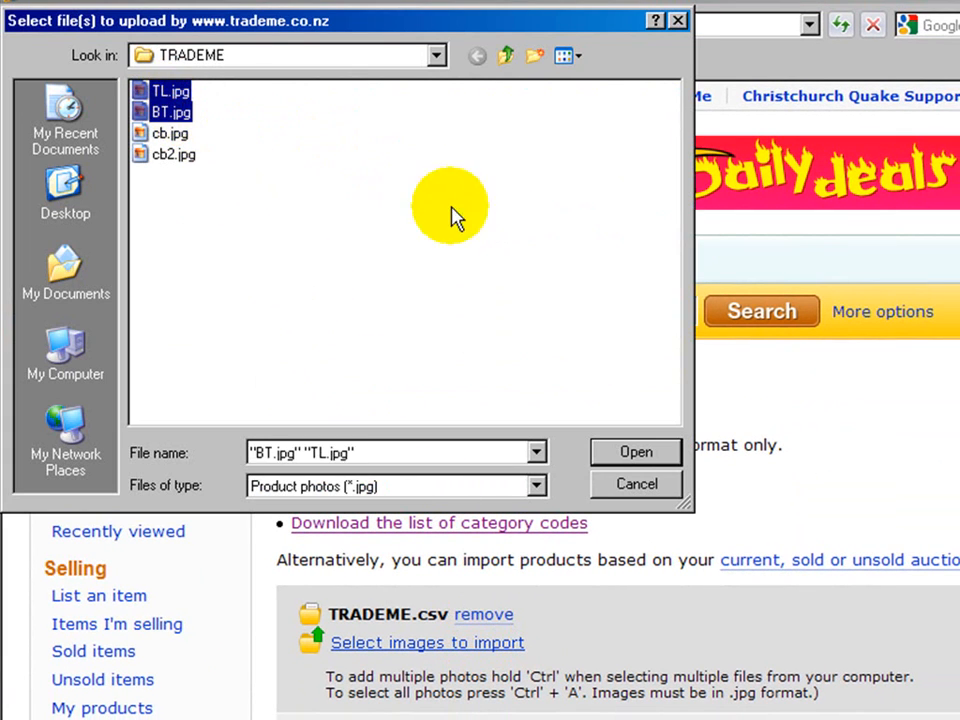
pyautogui.click(650, 452)
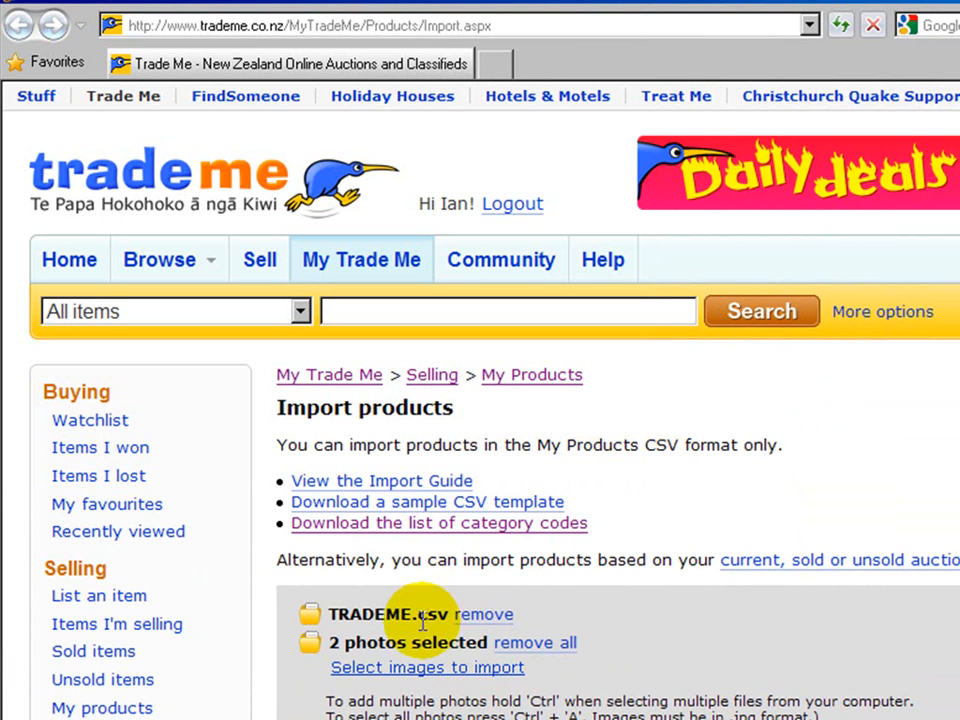
# Start importing TRADEME.csv and the two selected photos, keeping the Add and update import method.
pyautogui.scroll(-2, 668, 648)
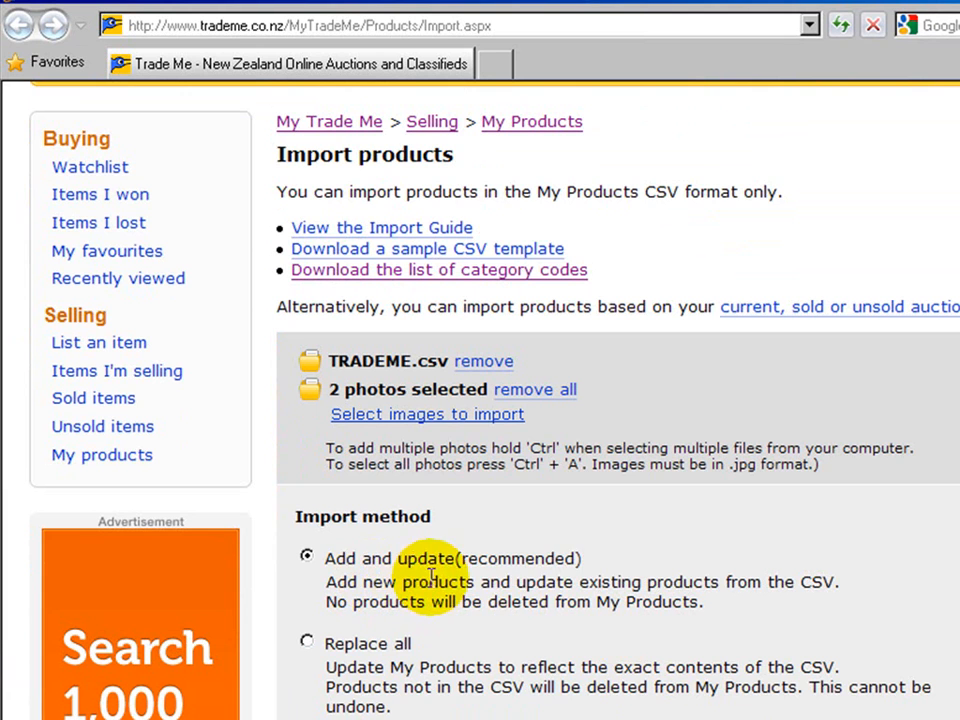
pyautogui.scroll(-1, 600, 590)
pyautogui.scroll(-1, 630, 615)
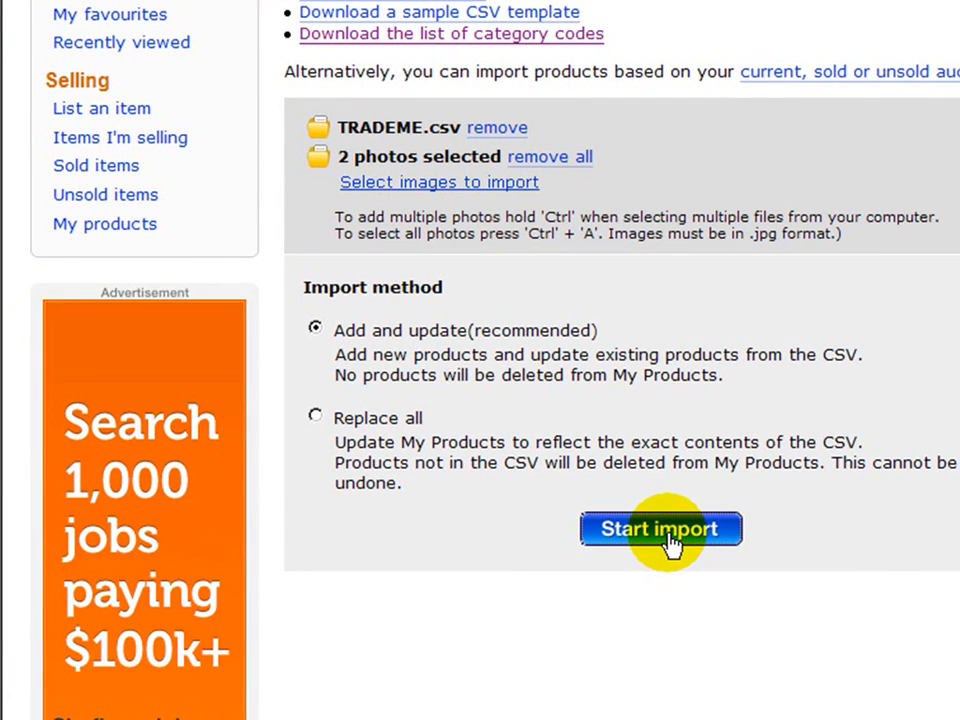
pyautogui.click(660, 530)
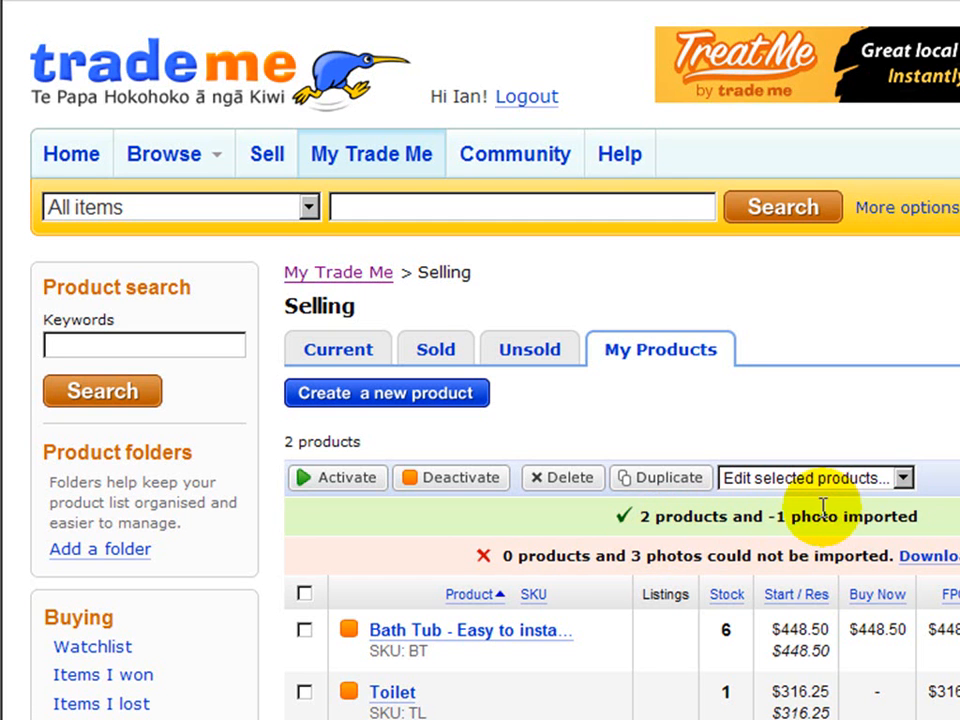
# Open the imported Bath Tub product, examine its listing, pricing and shipping details, and go back to the product list.
pyautogui.click(428, 638)
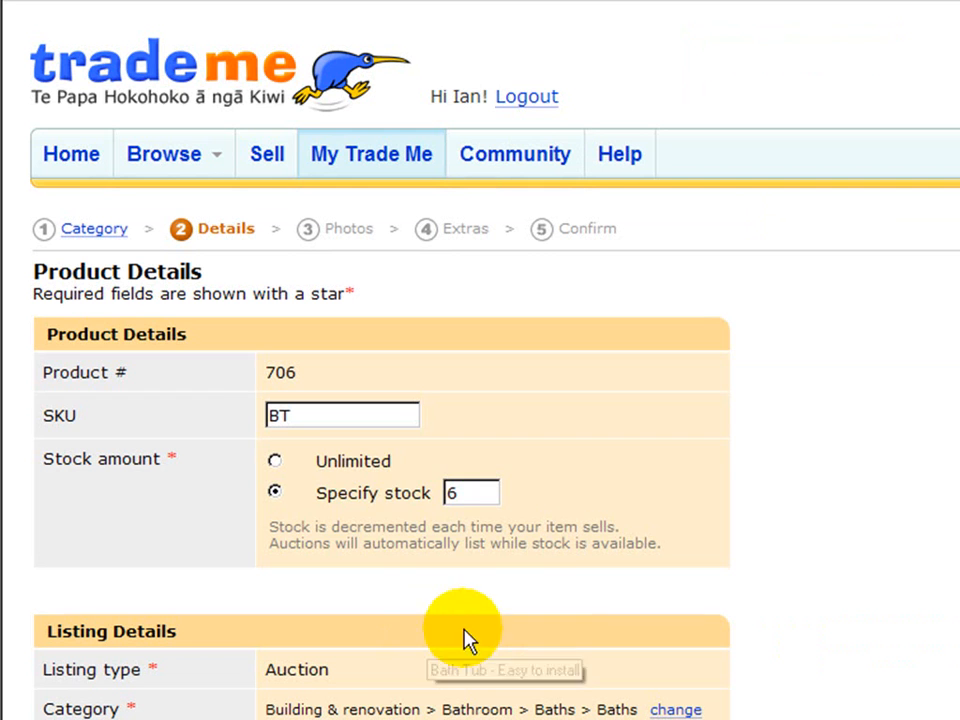
pyautogui.scroll(-3, 377, 540)
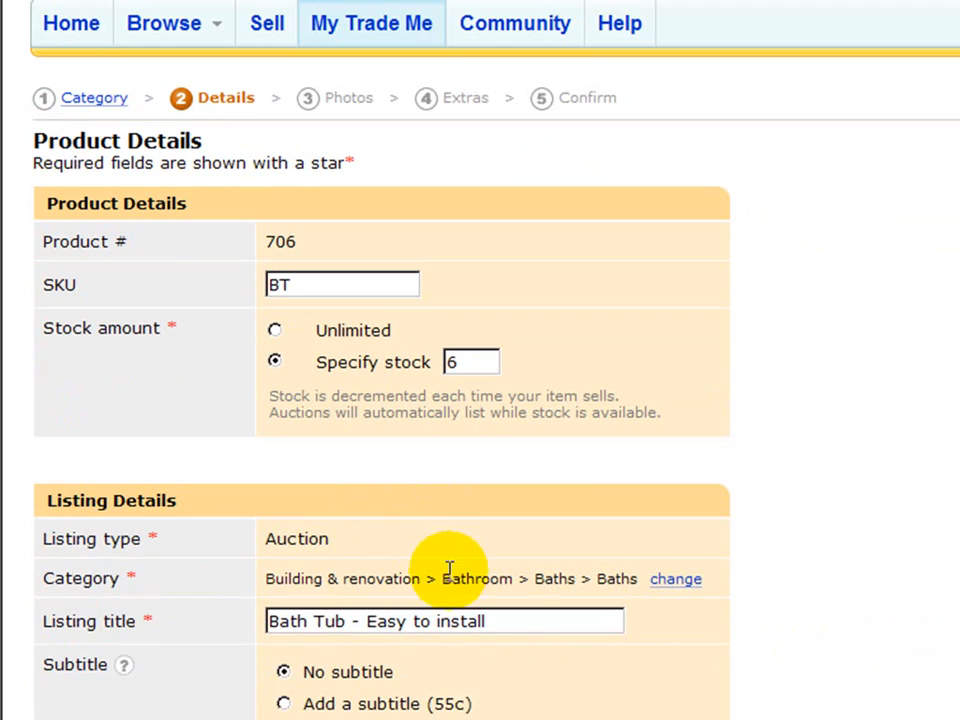
pyautogui.scroll(-4, 705, 640)
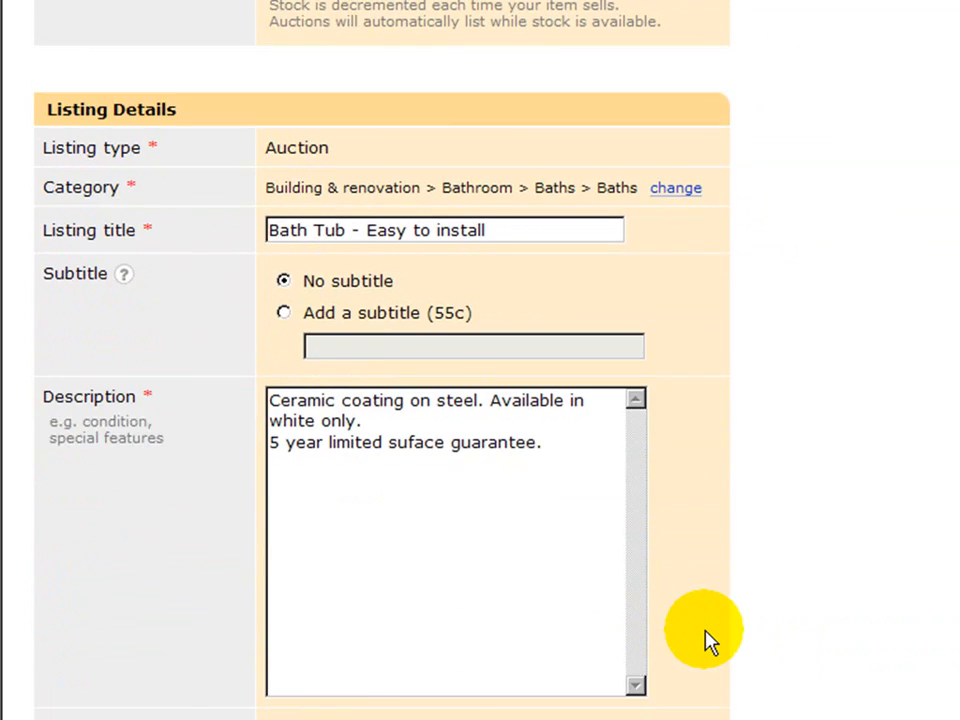
pyautogui.scroll(-5, 705, 640)
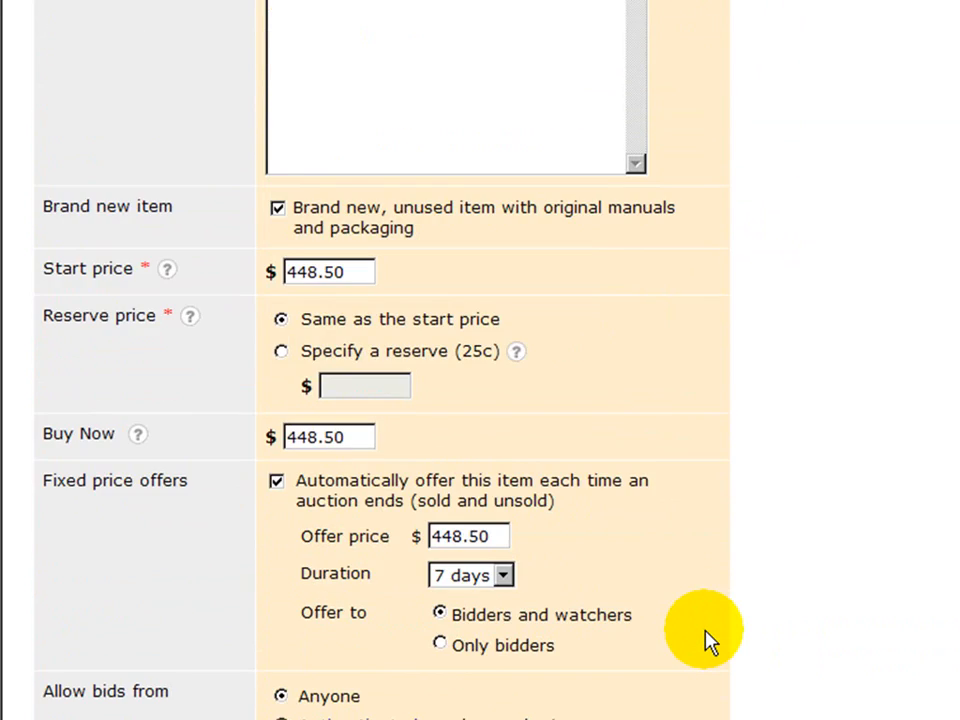
pyautogui.scroll(-1, 705, 640)
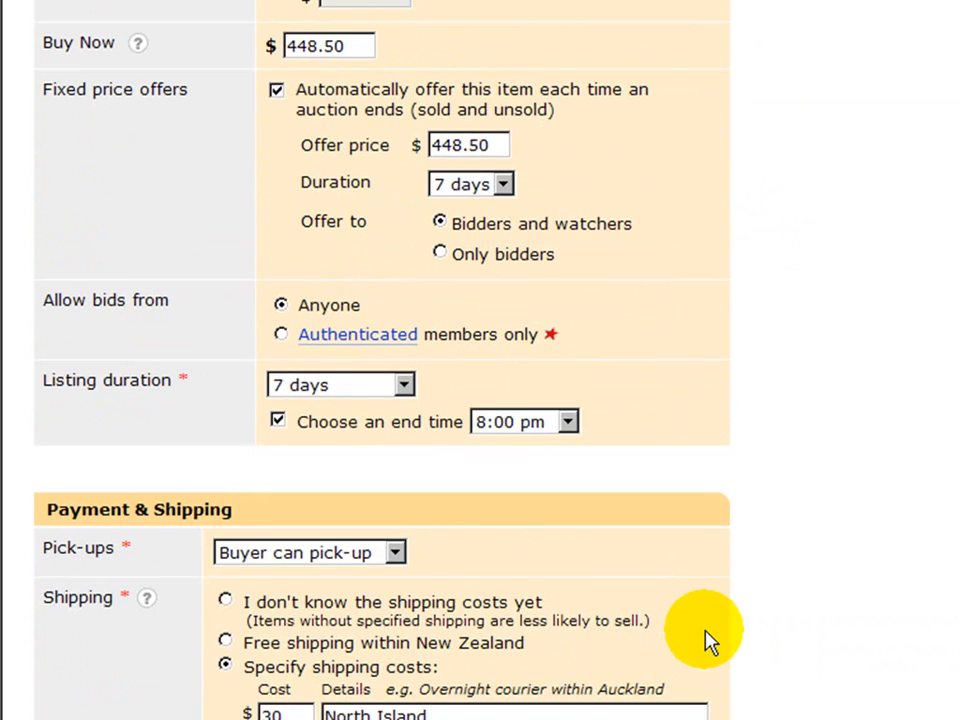
pyautogui.scroll(-2, 705, 640)
pyautogui.scroll(13, 705, 640)
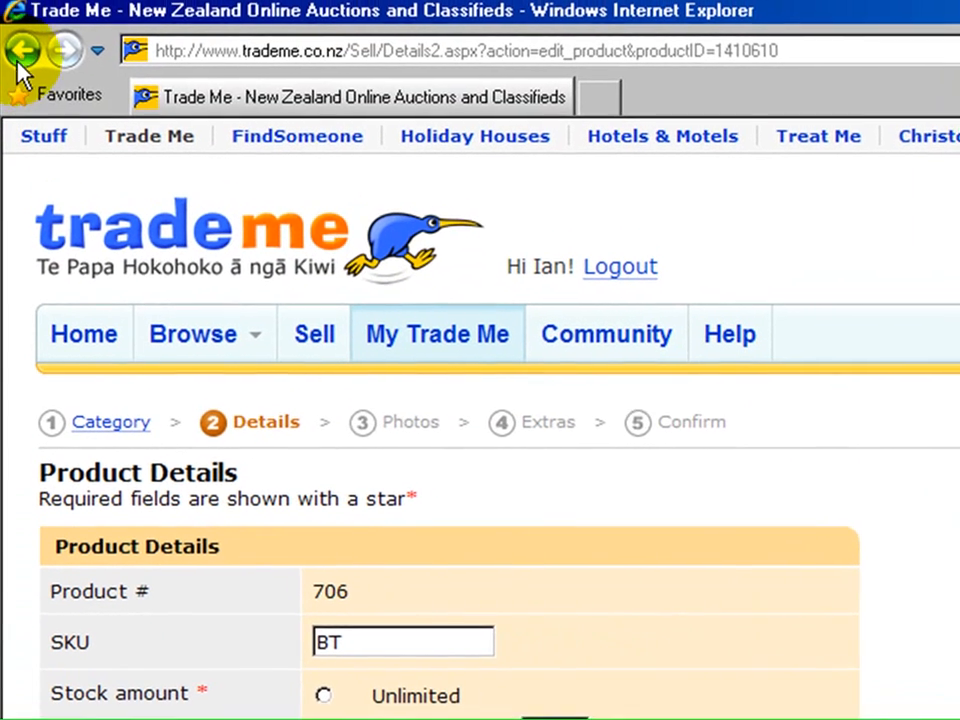
pyautogui.click(20, 52)
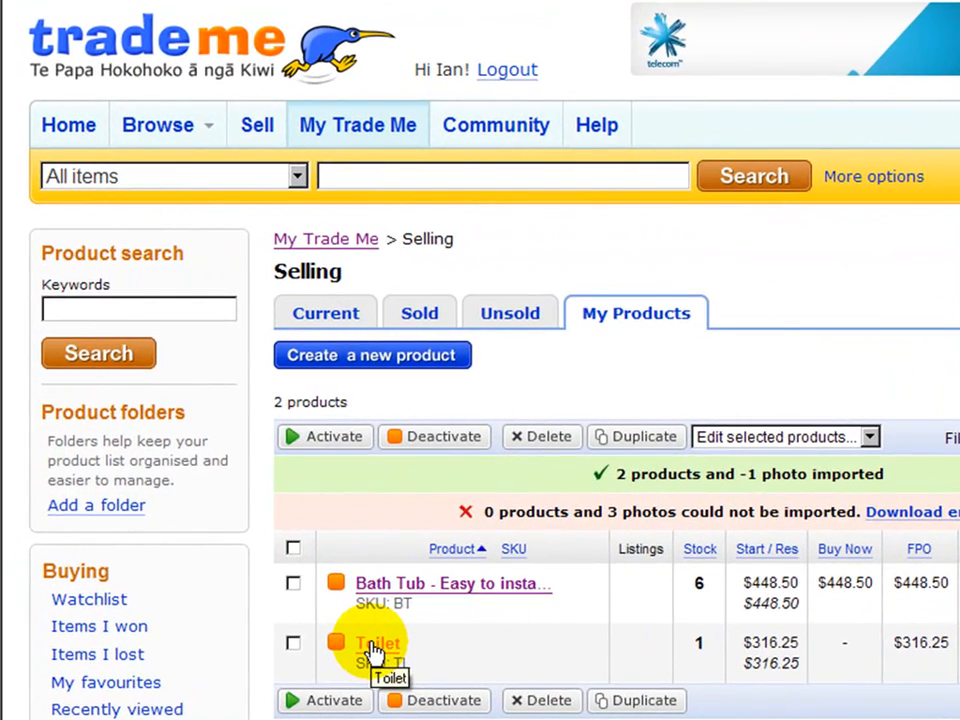
# Open the imported Toilet product and examine its listing details, shipping costs, payment methods and photo setting.
pyautogui.click(374, 645)
pyautogui.scroll(-9, 582, 518)
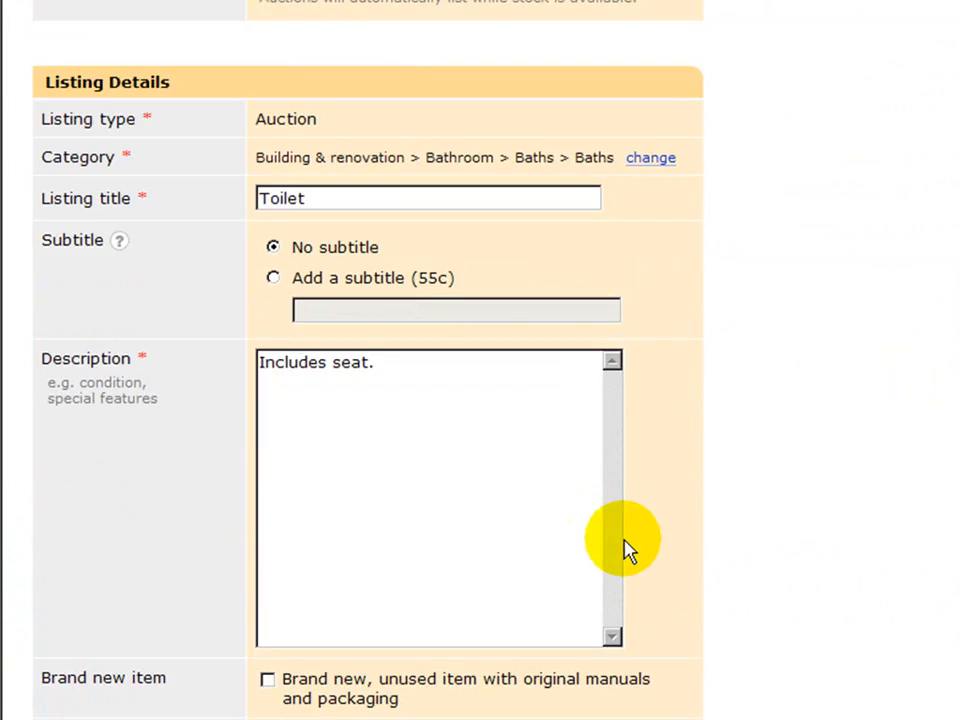
pyautogui.scroll(-5, 645, 550)
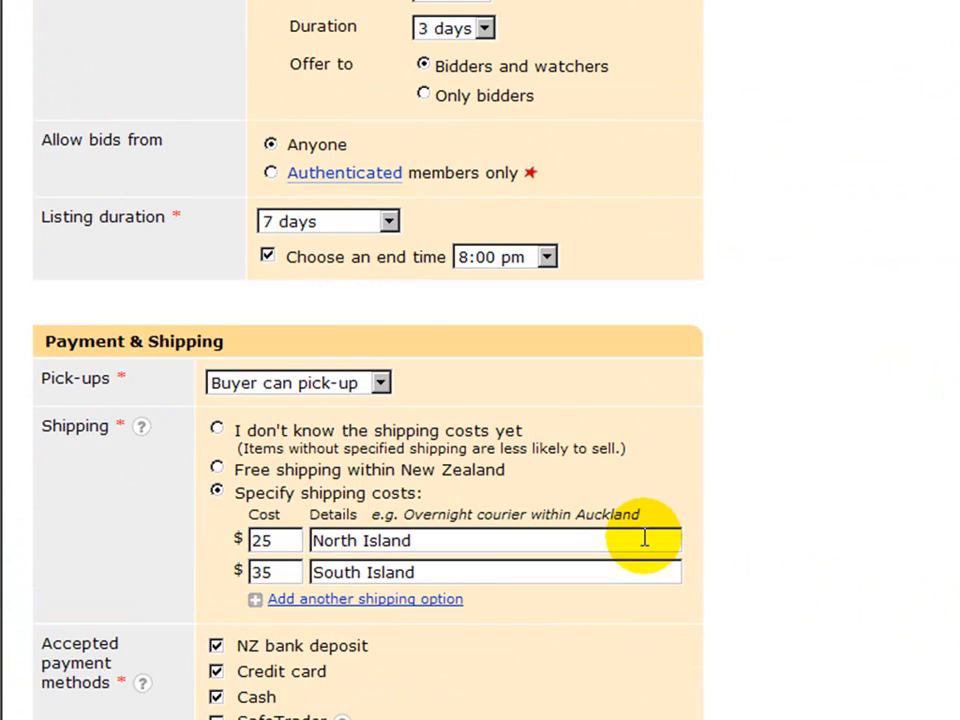
pyautogui.scroll(-5, 660, 545)
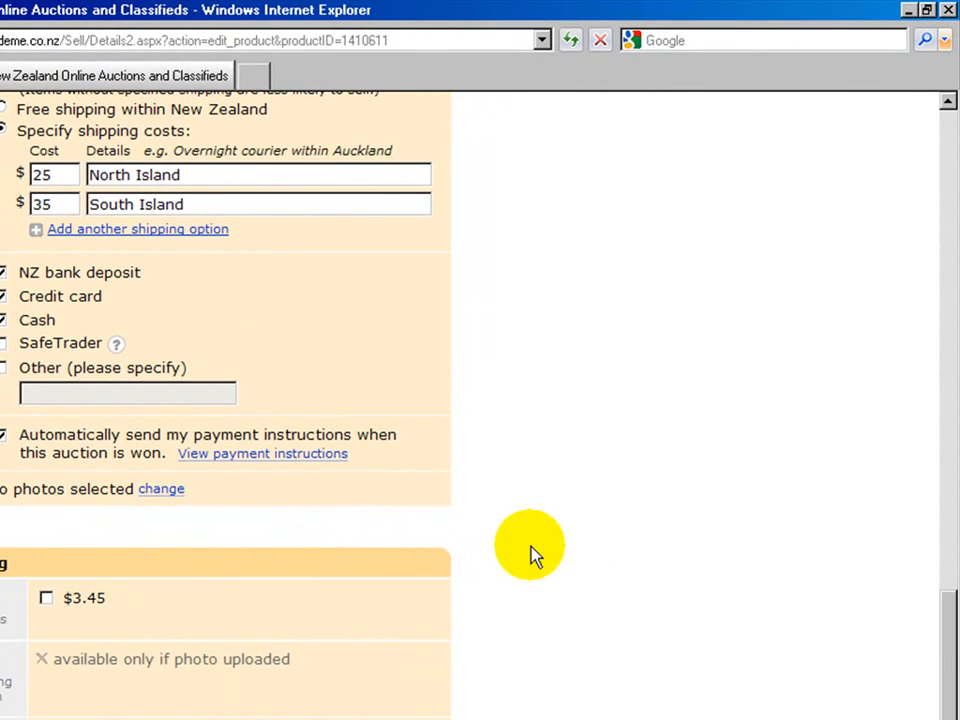
pyautogui.moveTo(948, 632); pyautogui.dragTo(950, 148)
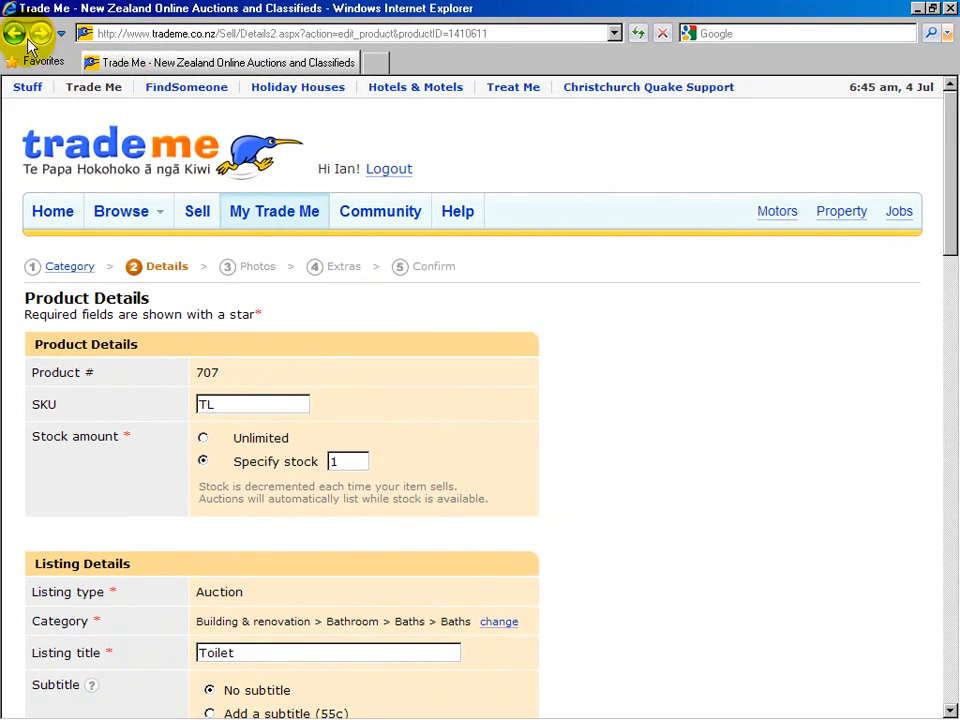
# Go back to My Products and select both the Bath Tub and Toilet products.
pyautogui.click(4, 34)
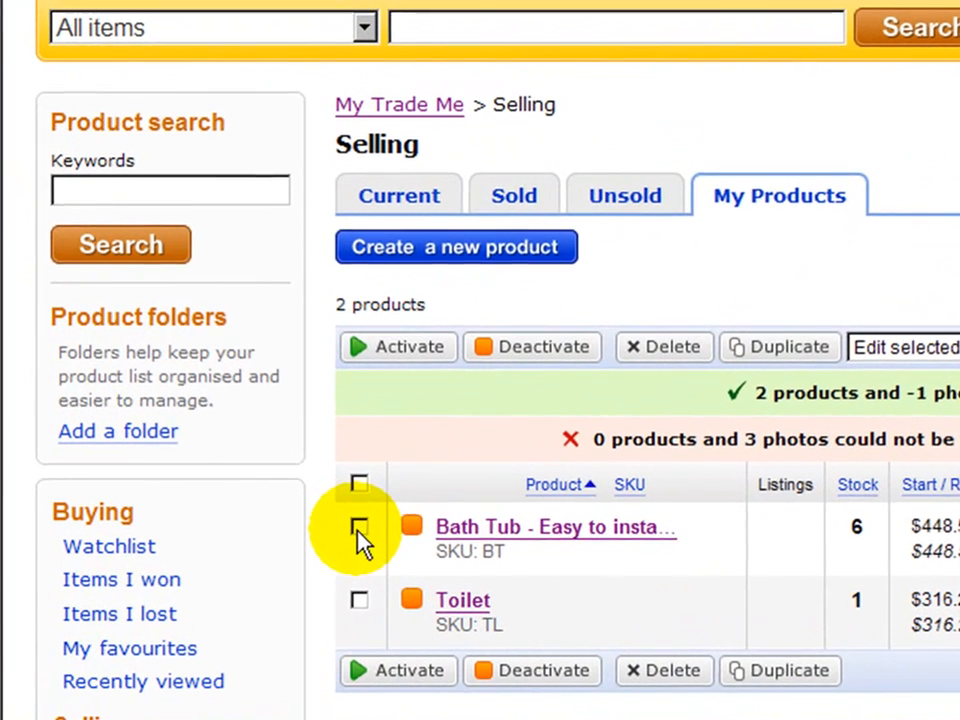
pyautogui.click(275, 550)
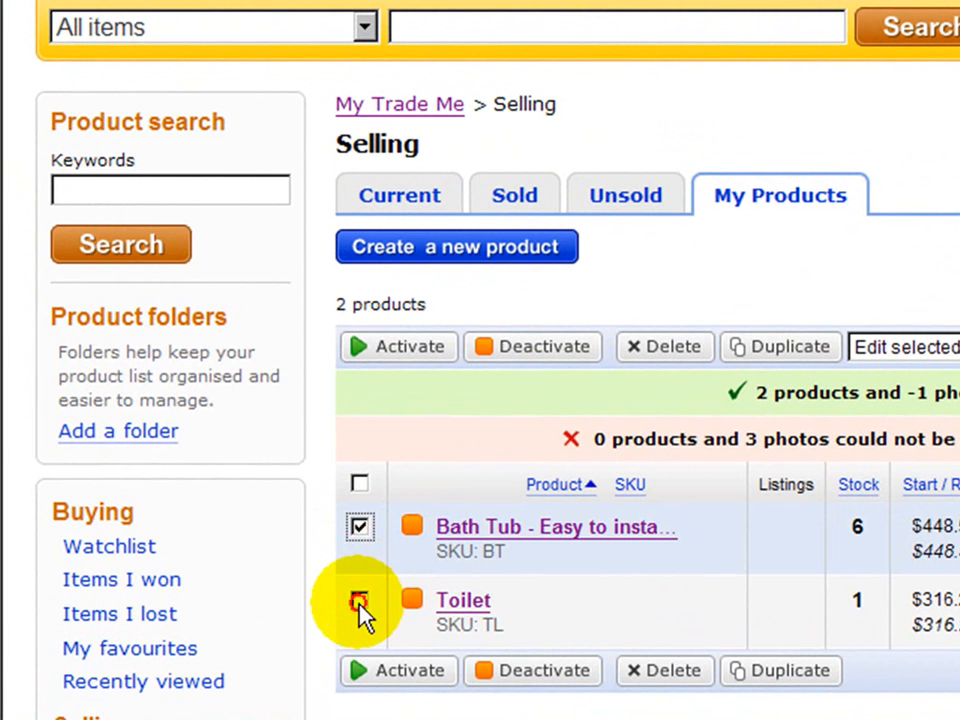
pyautogui.click(361, 602)
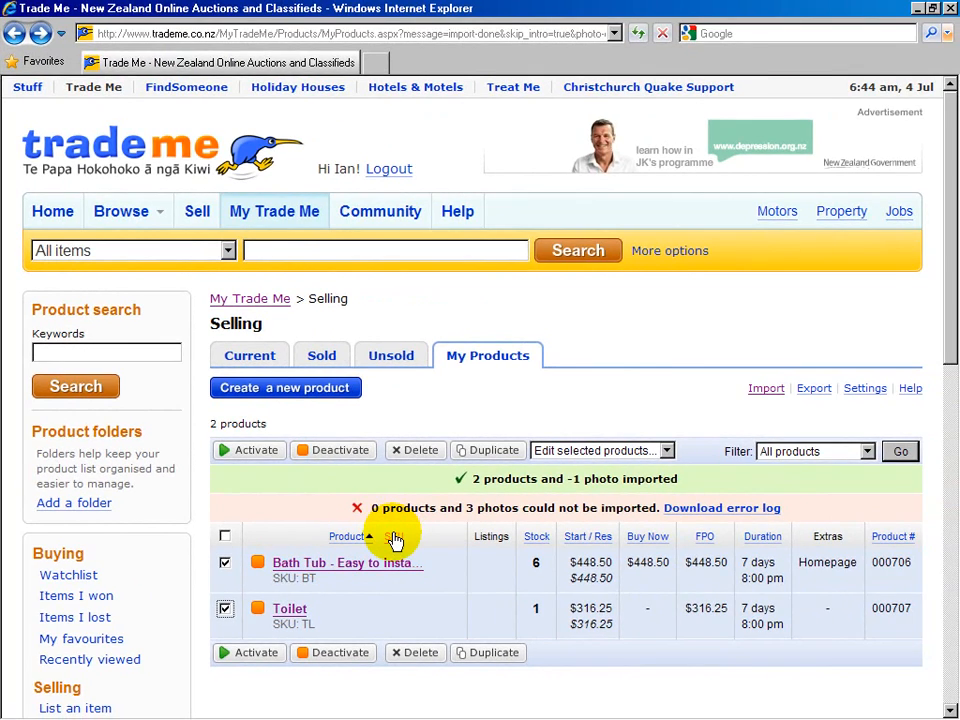
# Switch to the DEMO Products and Services Register, leave the TradeMe listings export screen, and exit the register.
pyautogui.hotkey('alt', 'Tab')
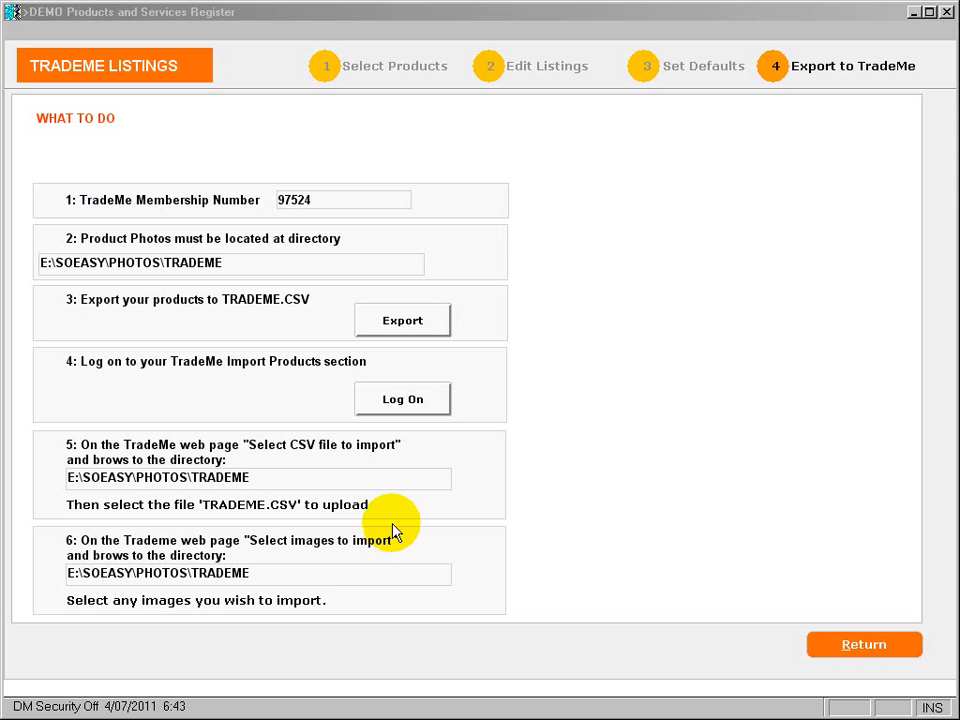
pyautogui.click(845, 642)
pyautogui.click(862, 645)
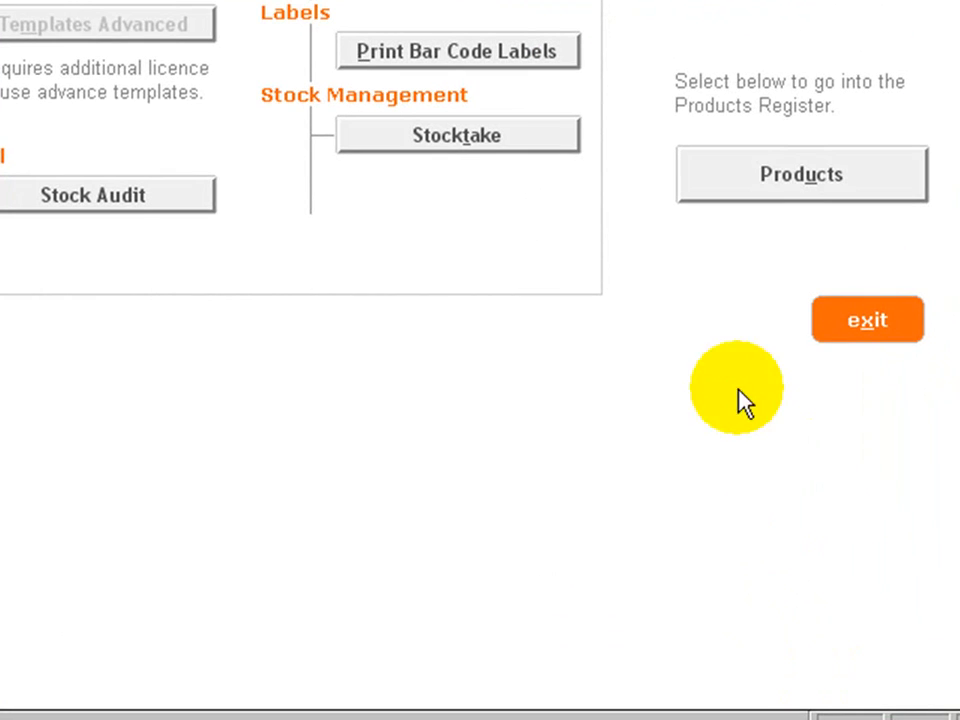
pyautogui.click(864, 320)
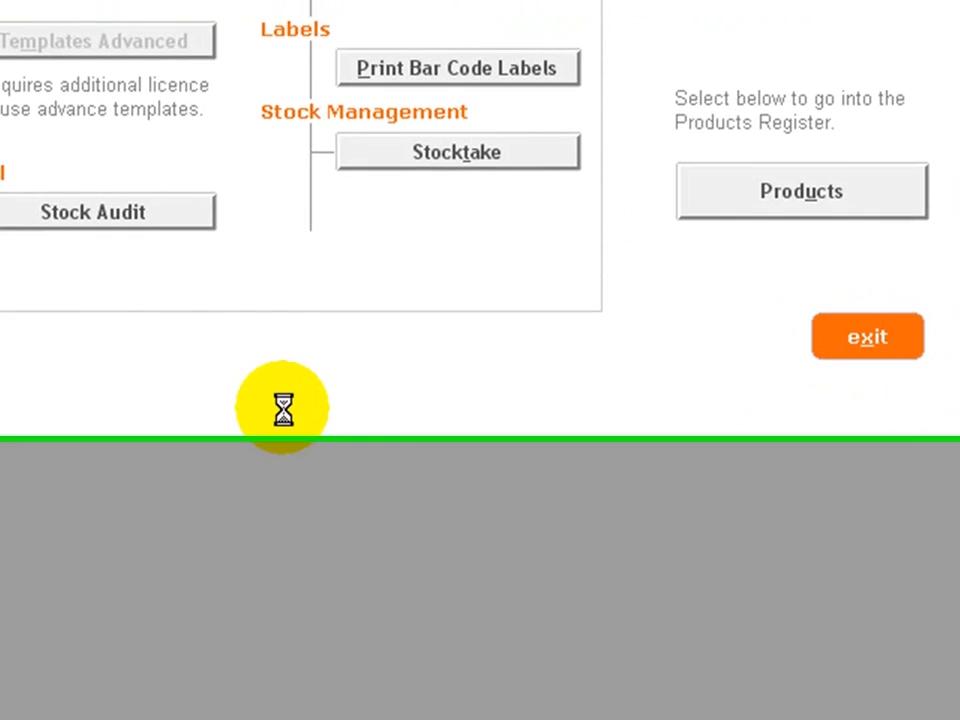